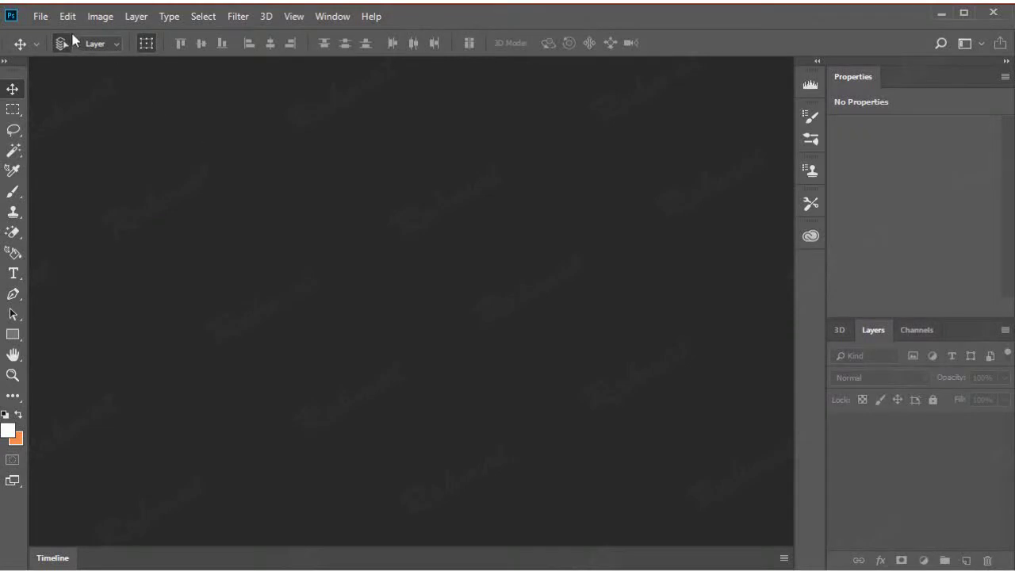
Create a new 7 × 5 in, 300 ppi document with Transparent background contents
click(45, 18)
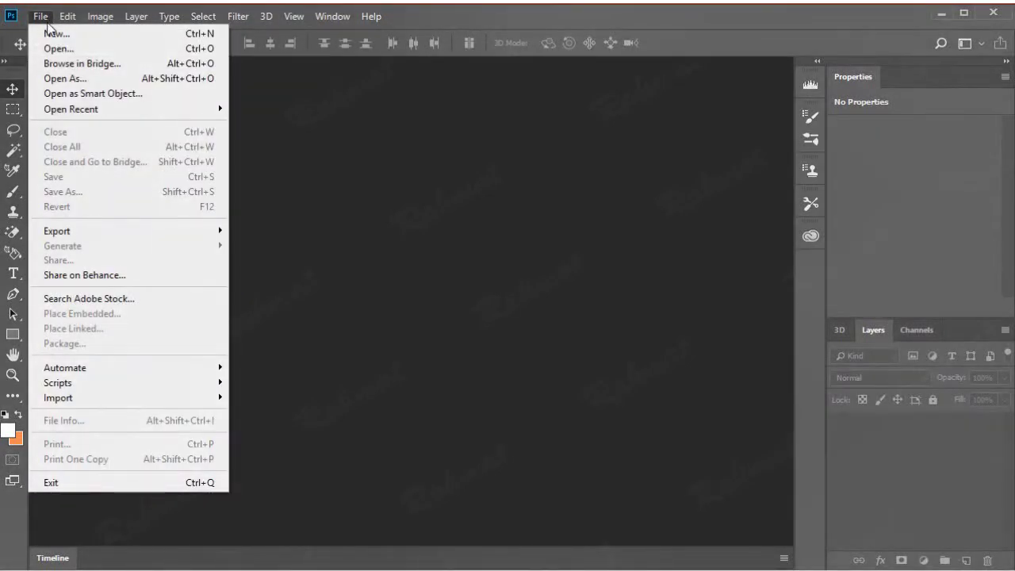
click(37, 37)
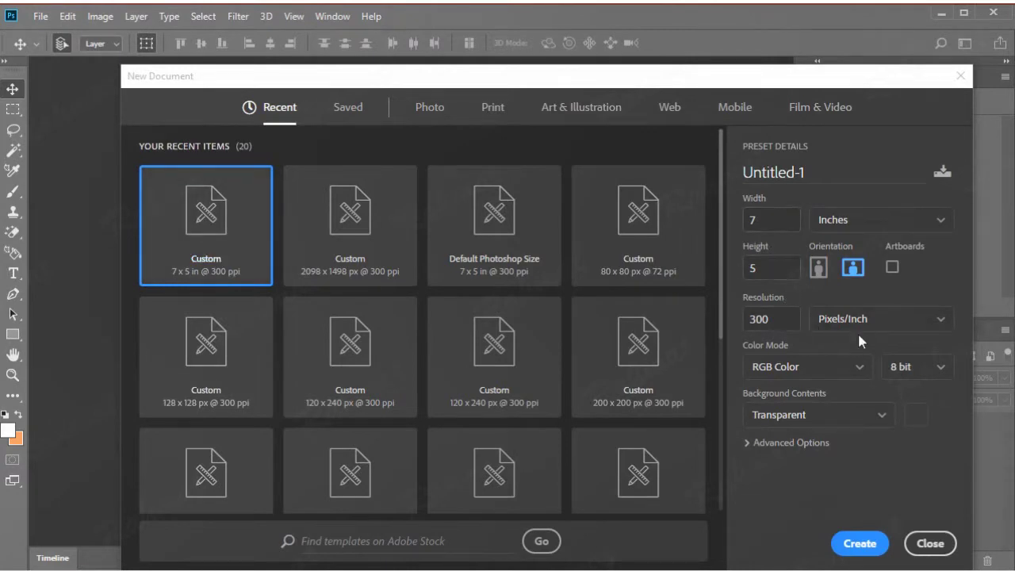
click(841, 415)
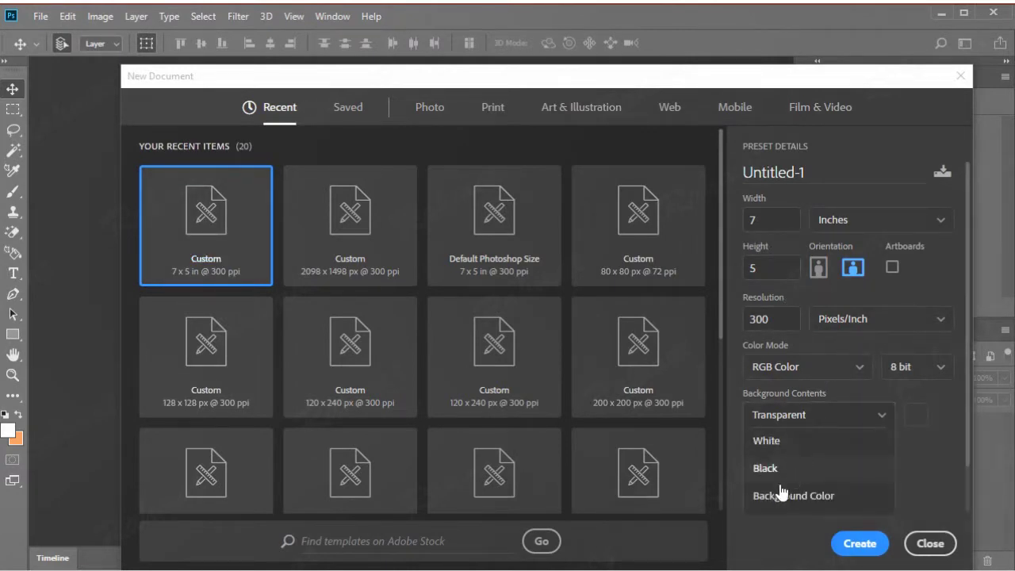
click(785, 473)
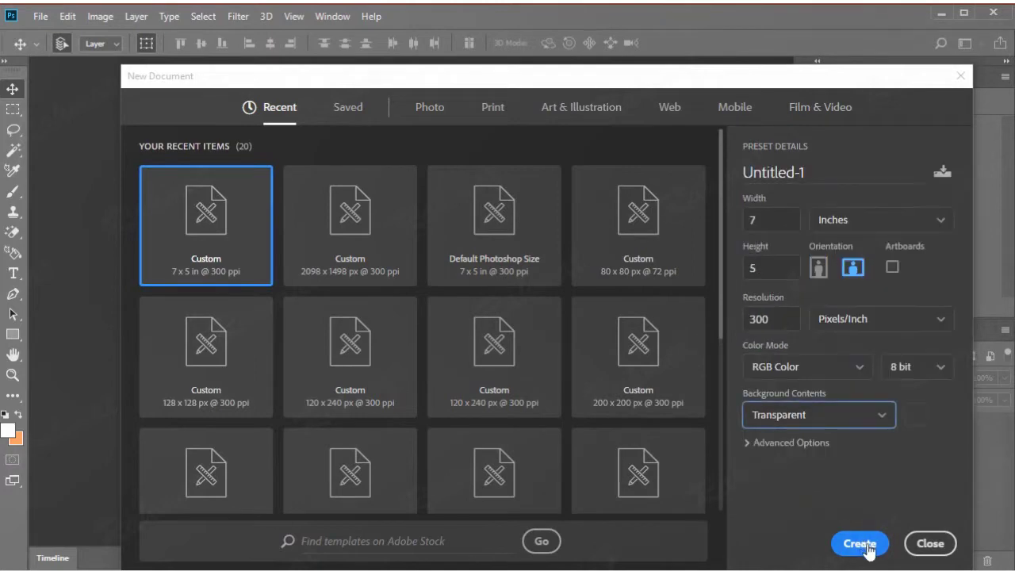
click(865, 545)
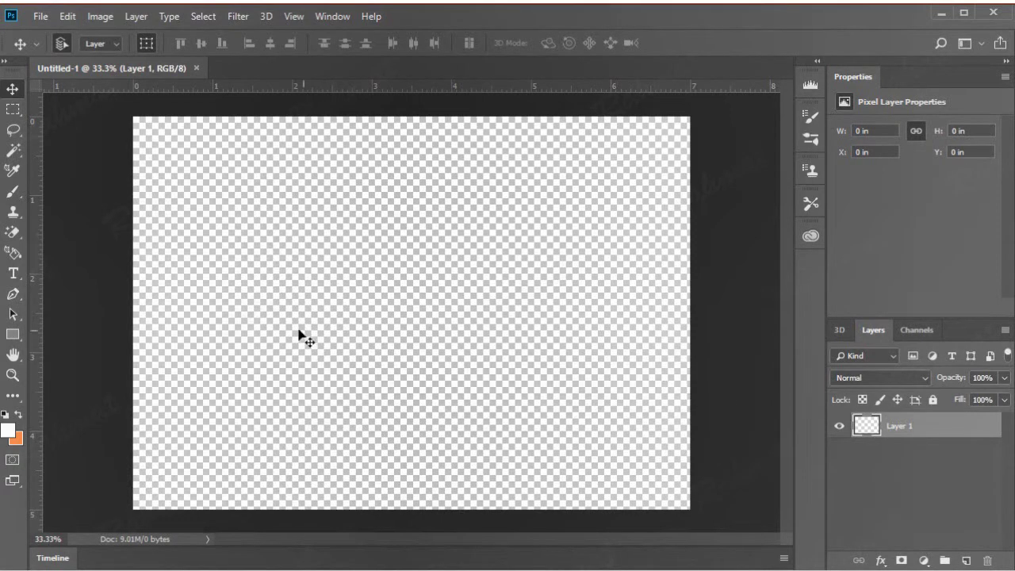
Draw a full-canvas rectangle filled with the blue-red-yellow gradient preset
click(8, 336)
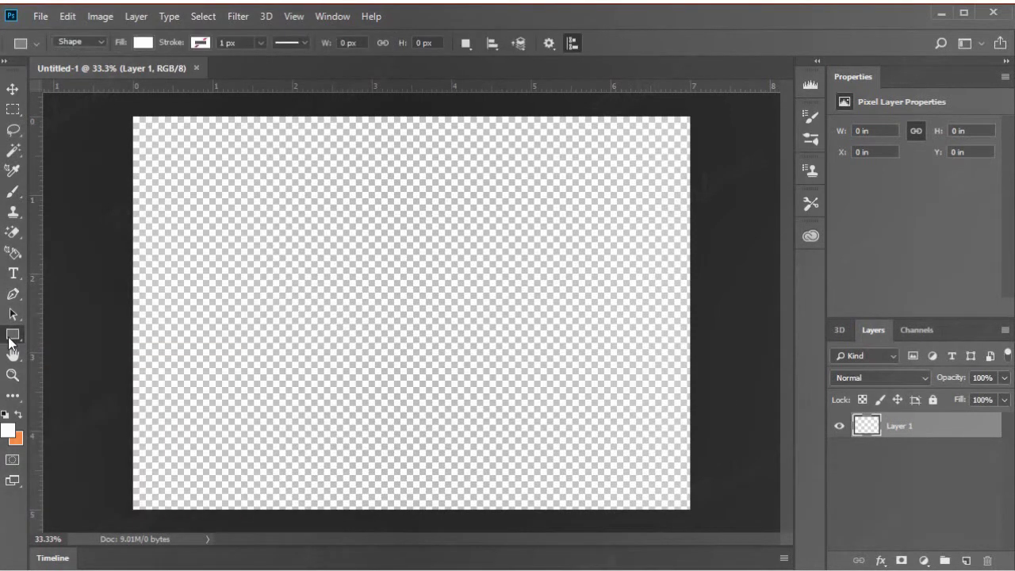
right_click(8, 336)
click(41, 333)
click(142, 42)
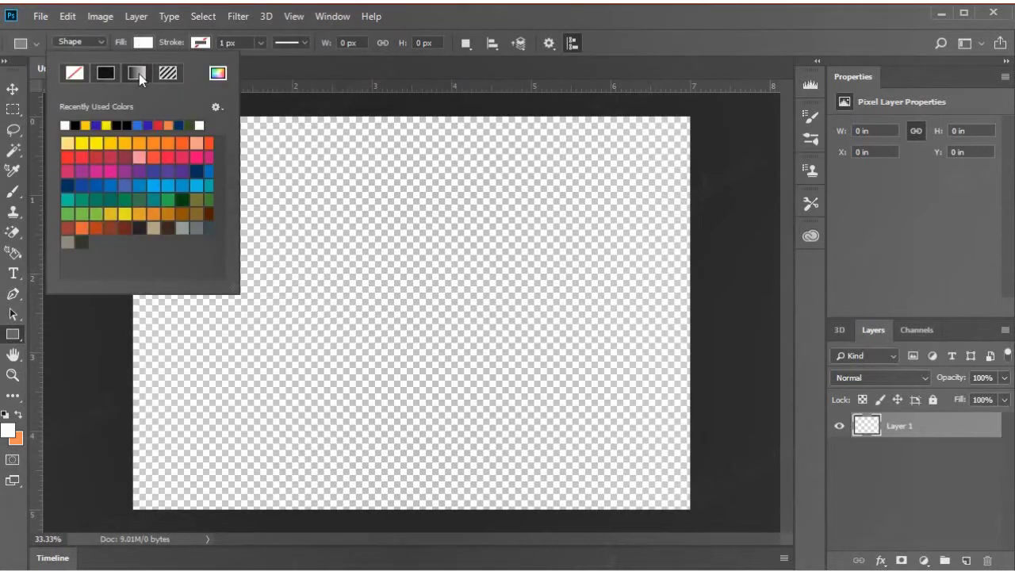
click(139, 74)
click(206, 144)
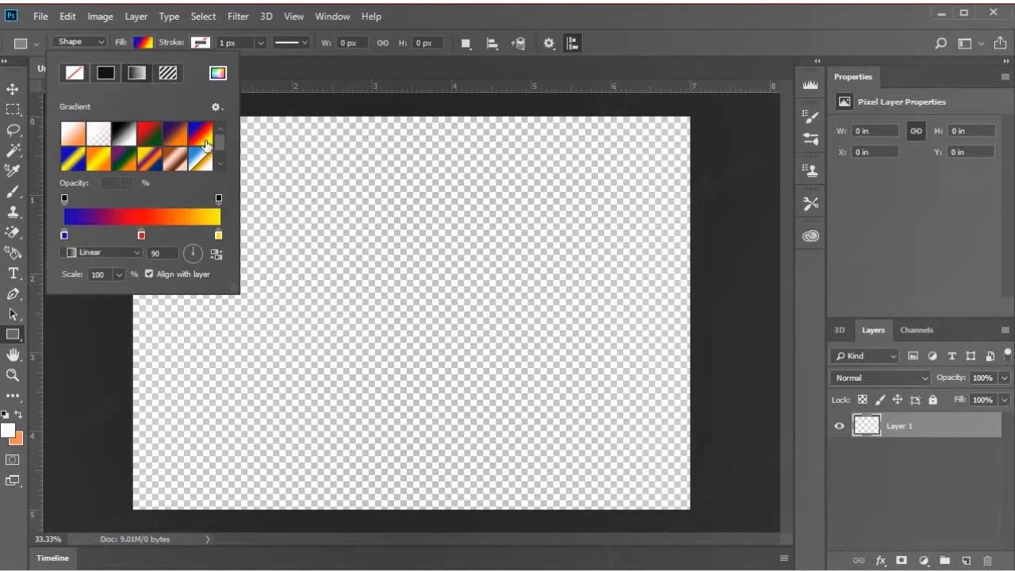
click(312, 117)
click(401, 261)
drag(122, 109, 696, 516)
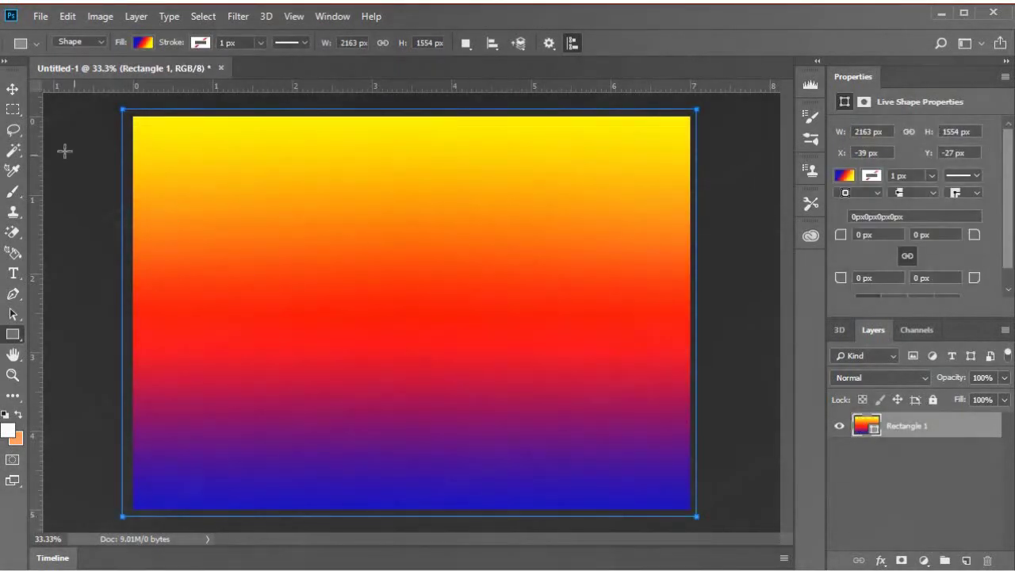
click(15, 110)
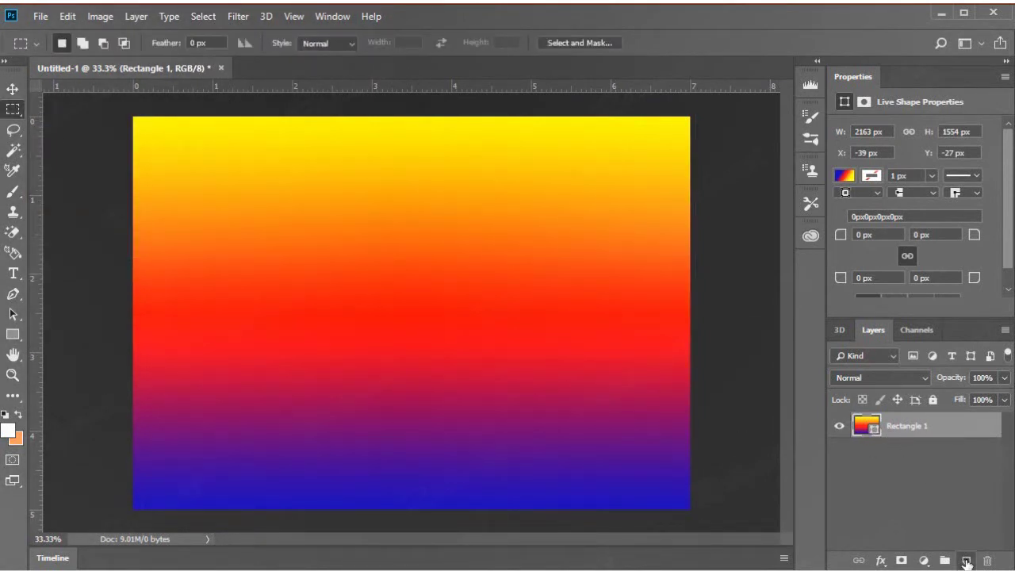
Add a new layer and choose the Custom Shape tool with the scalloped Frame 6 shape
click(967, 561)
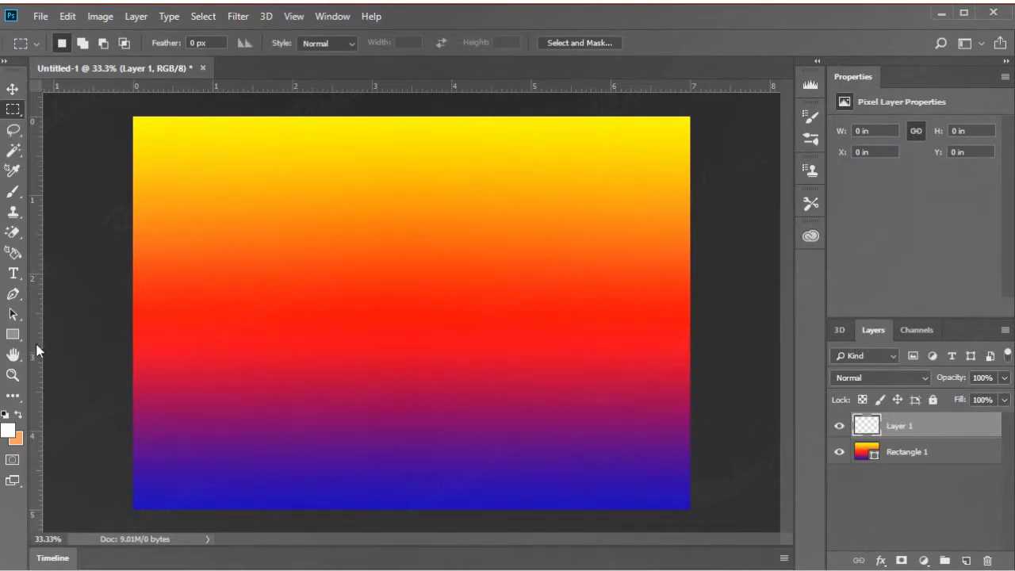
click(12, 335)
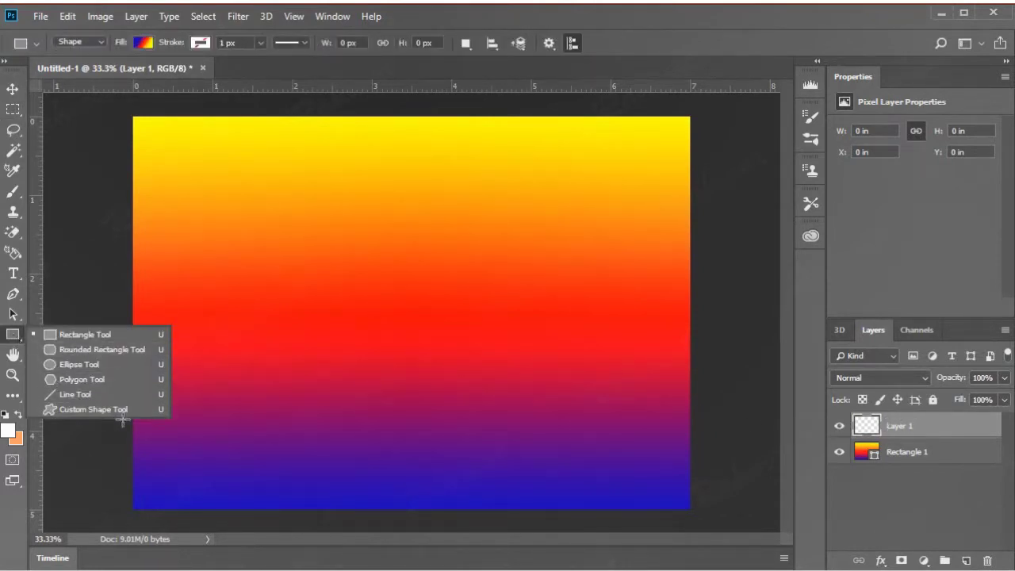
click(138, 412)
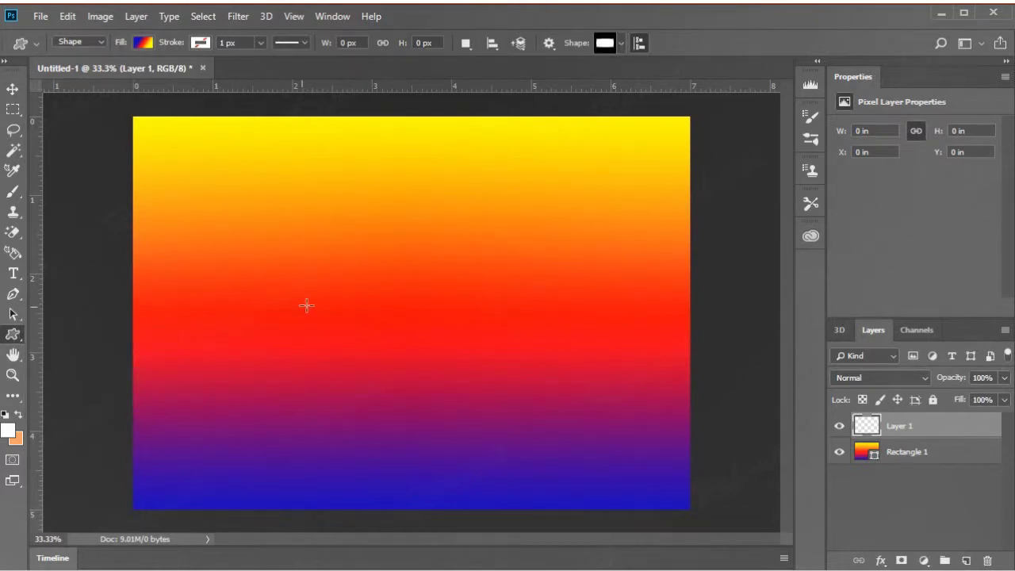
click(621, 44)
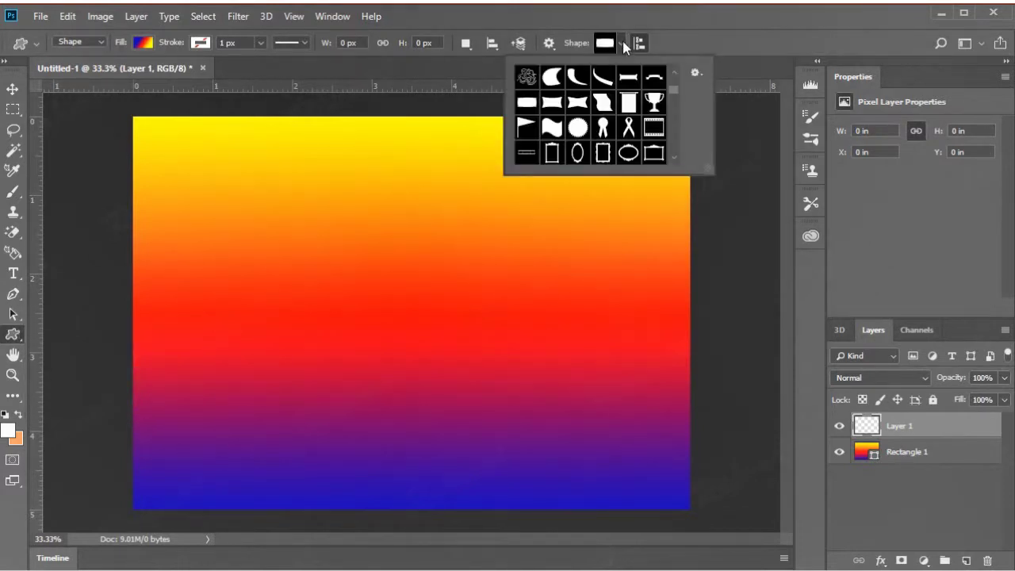
scroll(629, 131, down, 1)
scroll(628, 132, down, 1)
scroll(629, 135, down, 1)
scroll(632, 133, down, 1)
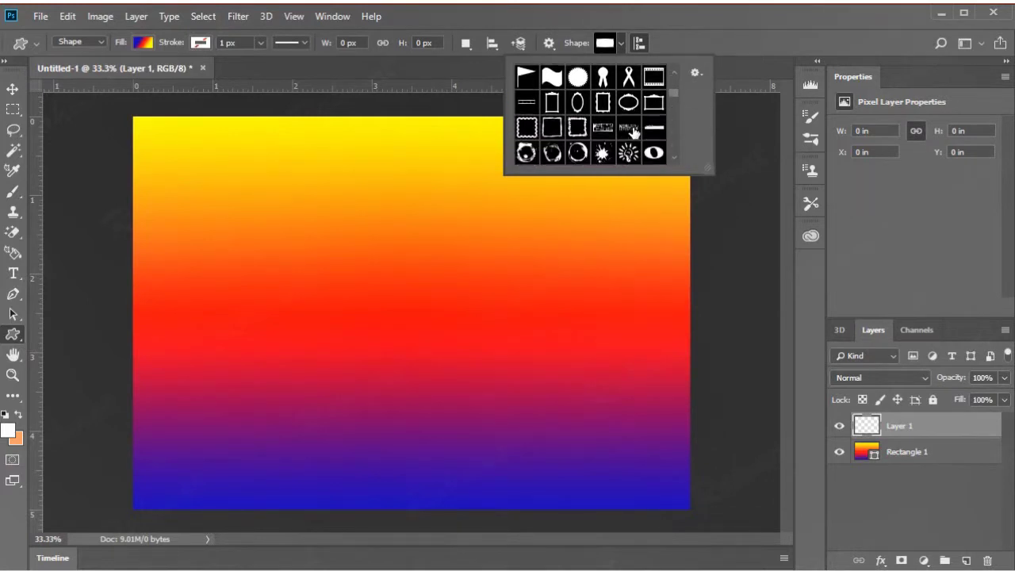
scroll(632, 133, down, 1)
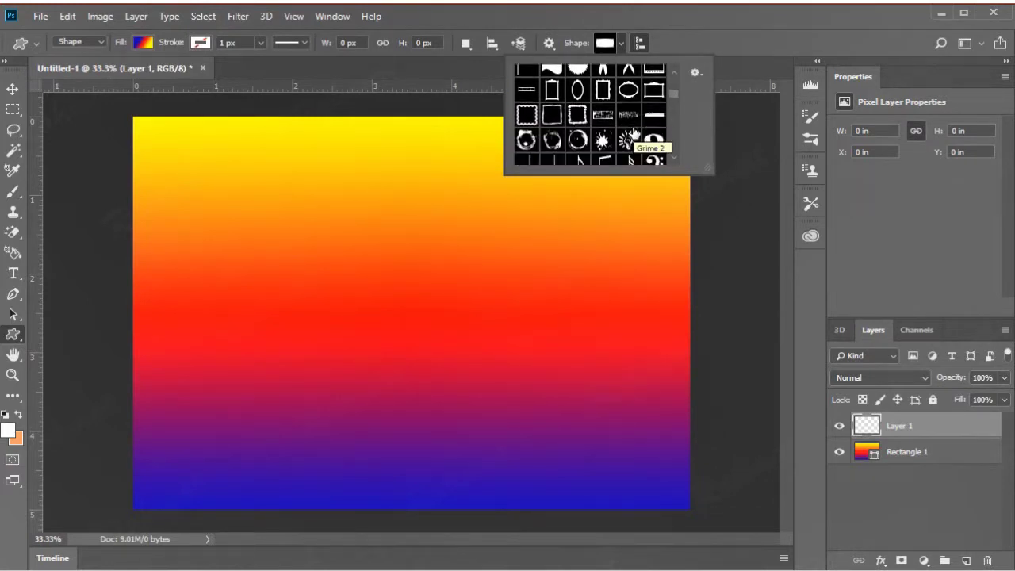
click(529, 119)
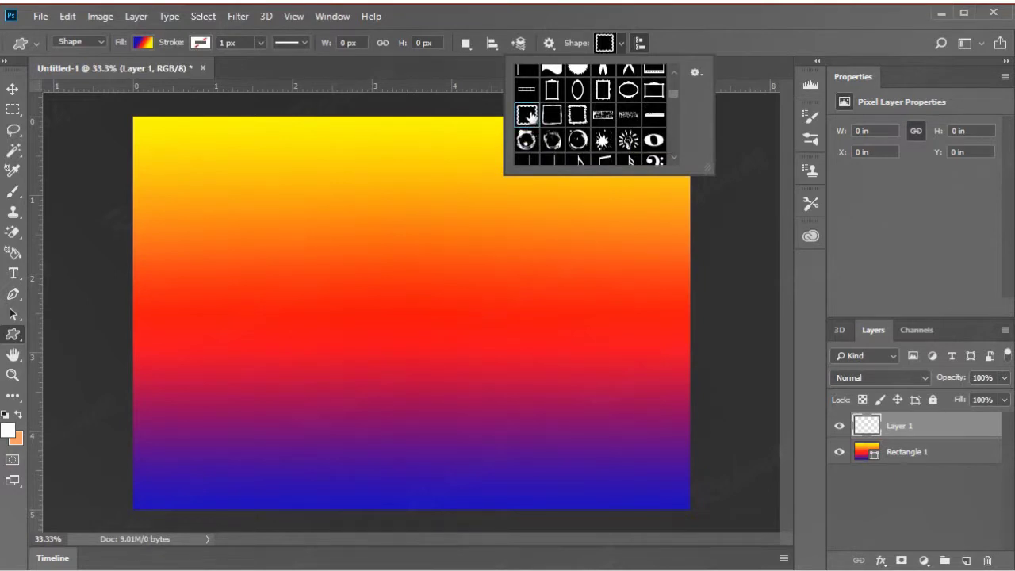
click(334, 187)
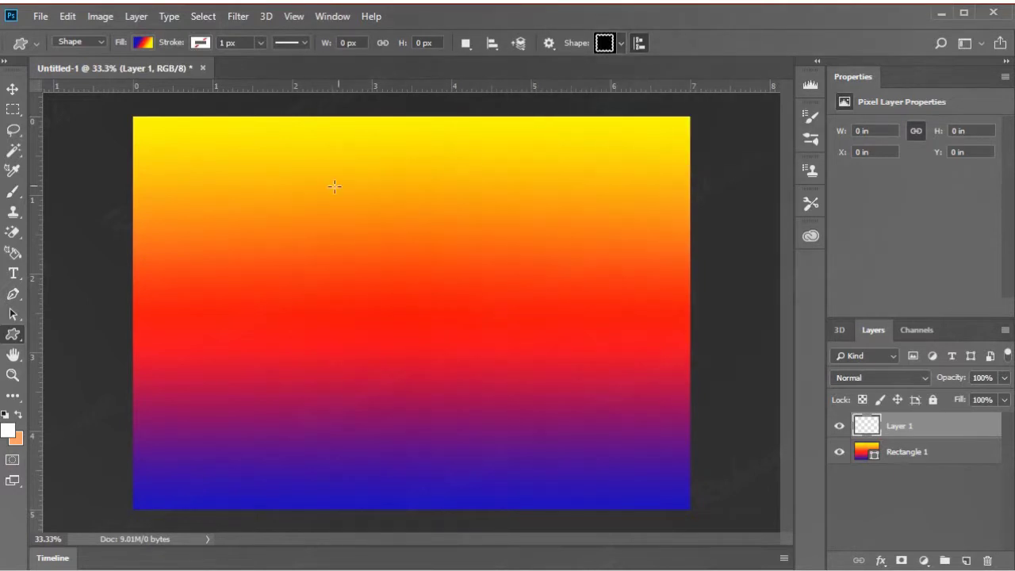
Set the shape fill to solid black and draw the frame across most of the canvas
click(144, 42)
click(105, 74)
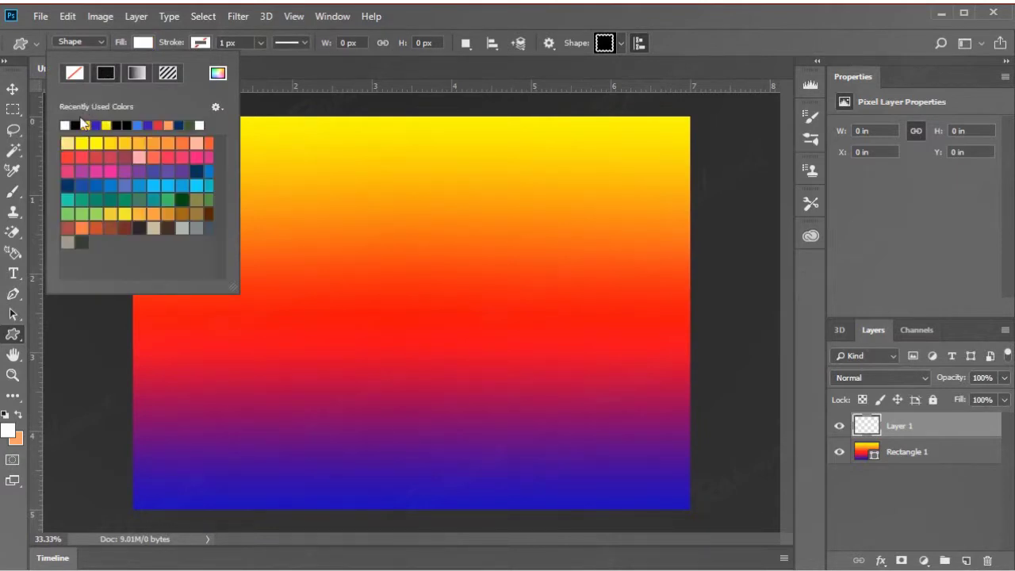
click(123, 126)
click(388, 109)
click(575, 261)
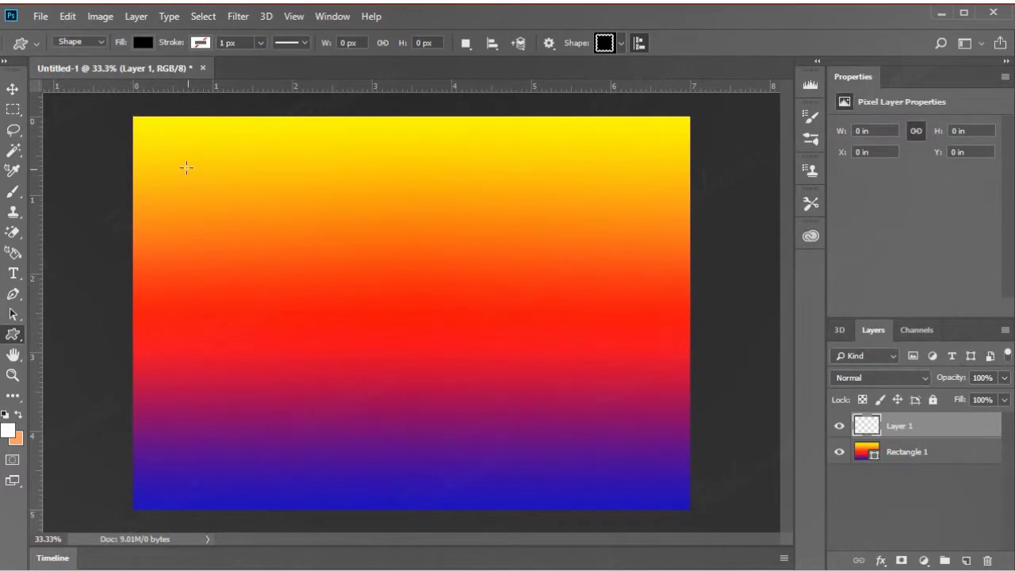
drag(173, 149, 604, 444)
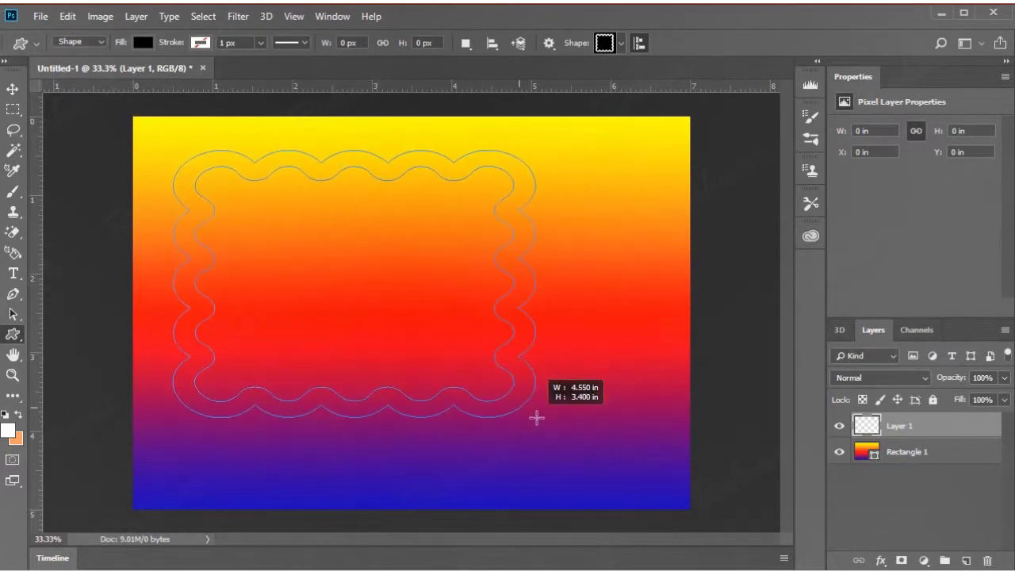
drag(604, 444, 653, 471)
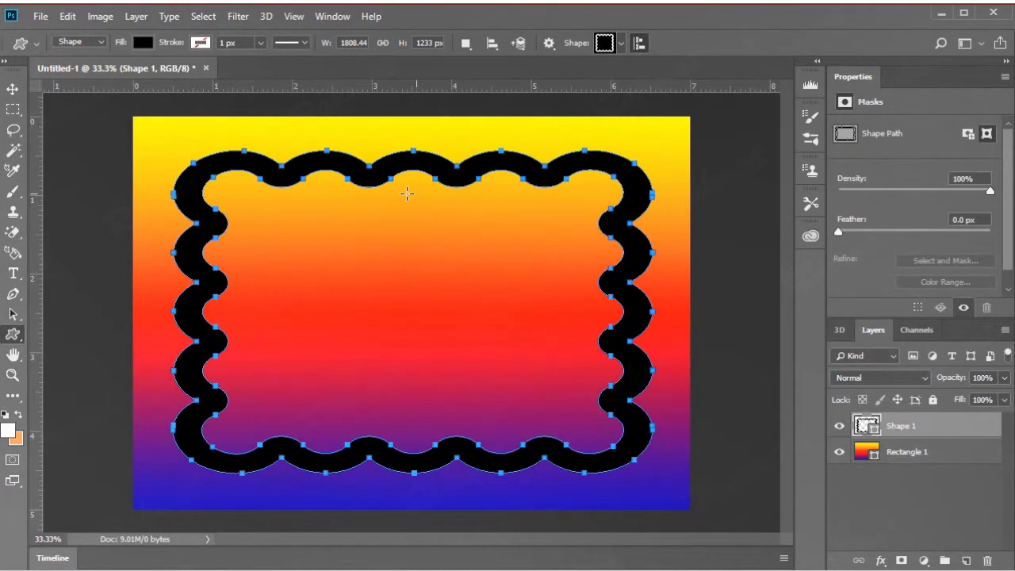
click(13, 88)
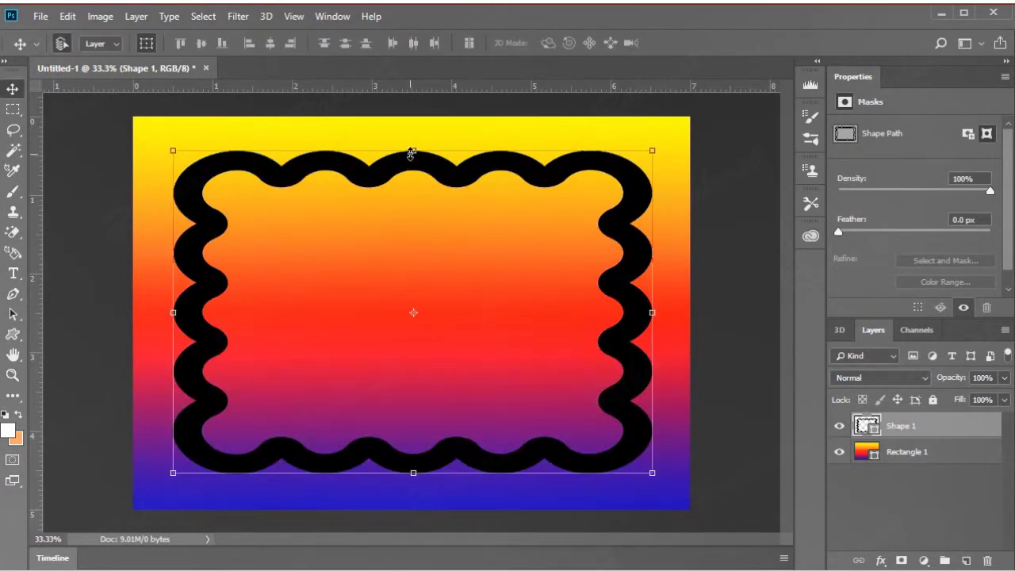
Stretch the scalloped frame slightly taller and wider on all sides and apply the transform
drag(411, 151, 411, 140)
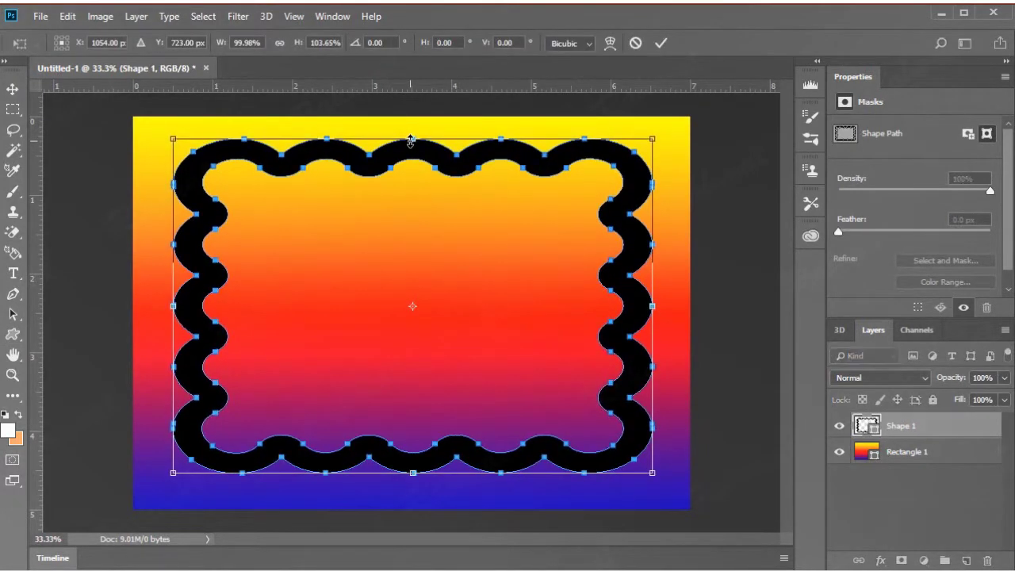
drag(412, 472, 412, 479)
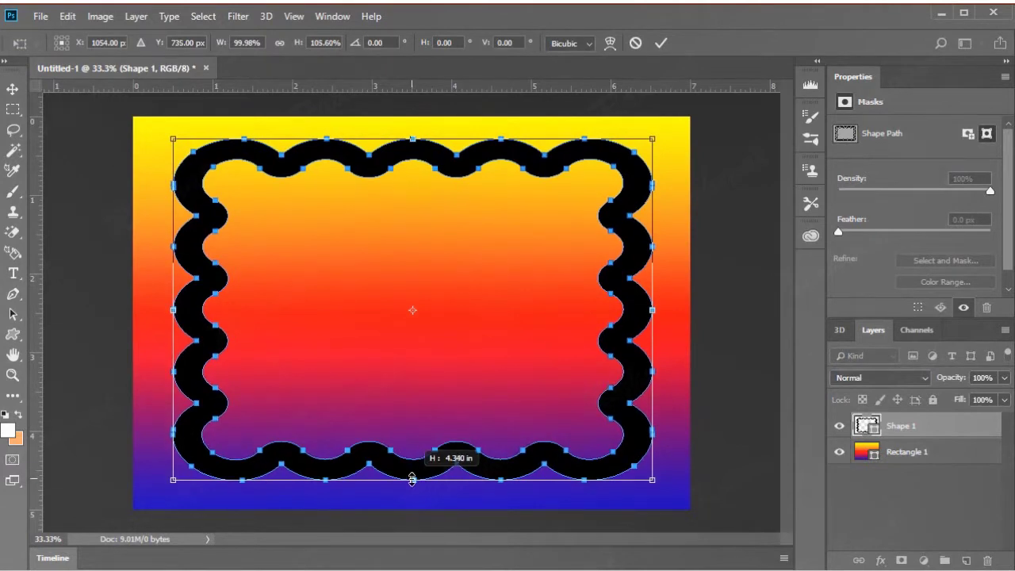
drag(173, 309, 165, 304)
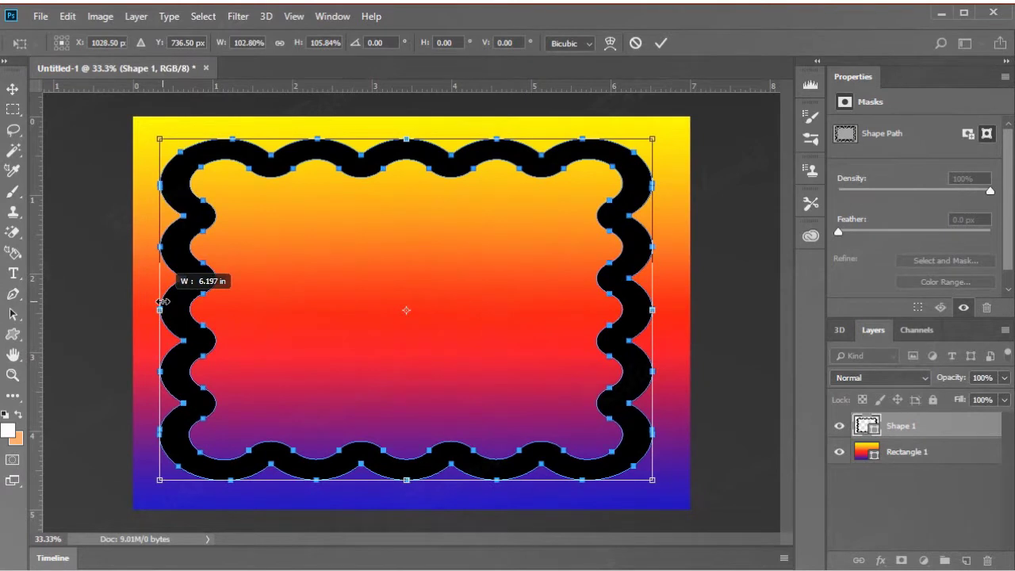
drag(656, 309, 659, 309)
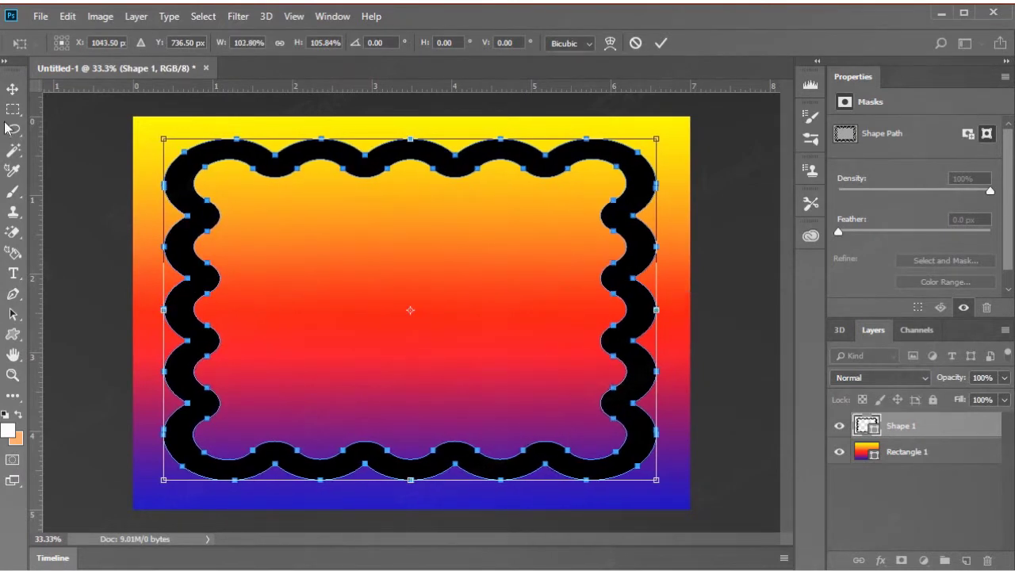
click(12, 88)
click(284, 202)
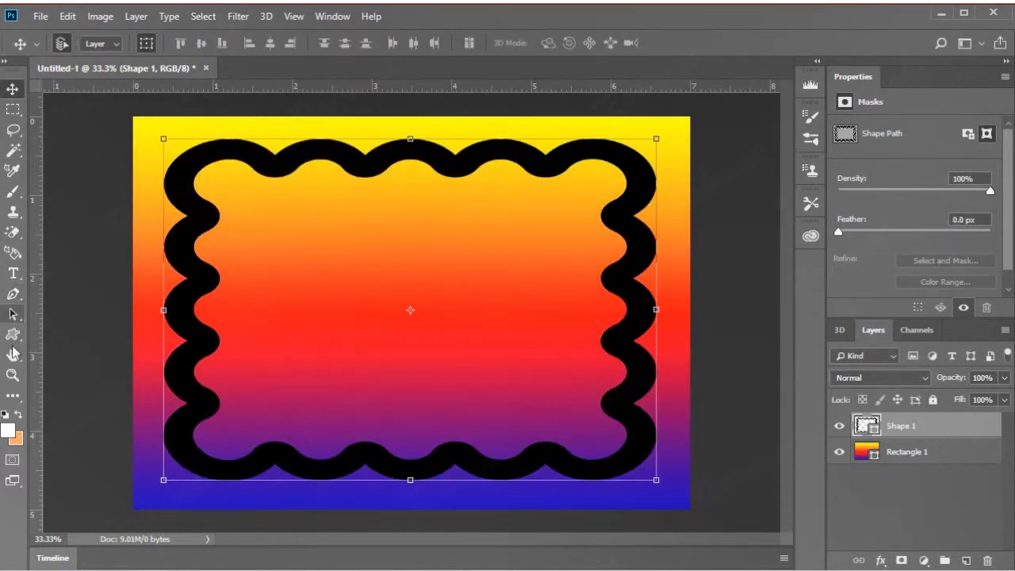
click(12, 334)
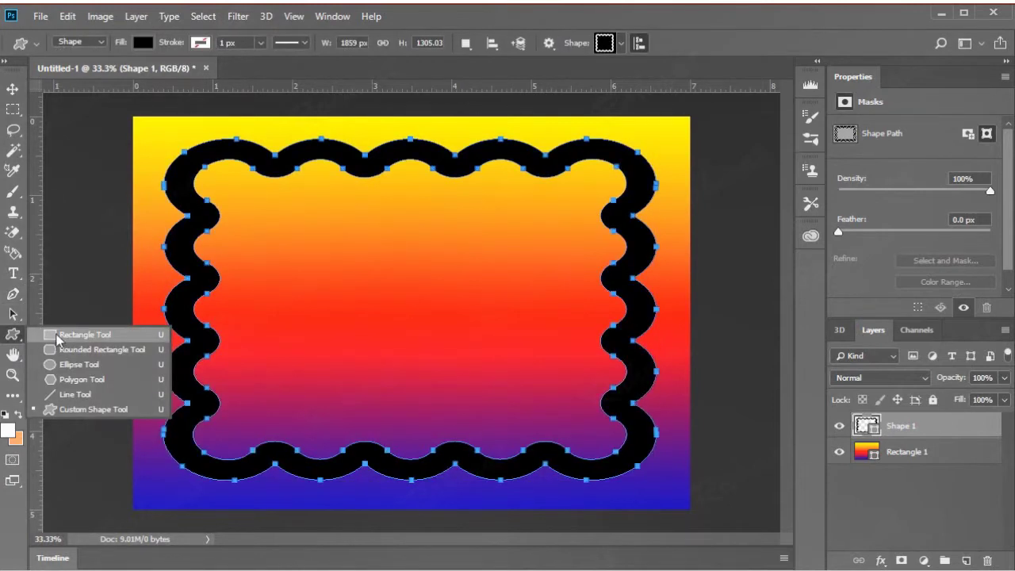
Draw a black rectangle over the scalloped frame's interior
click(58, 338)
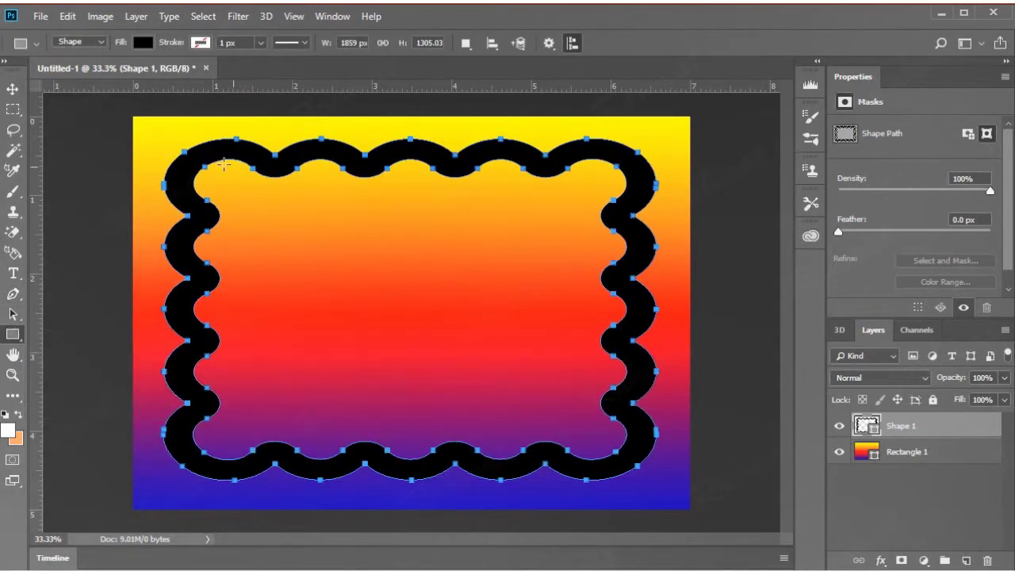
click(141, 42)
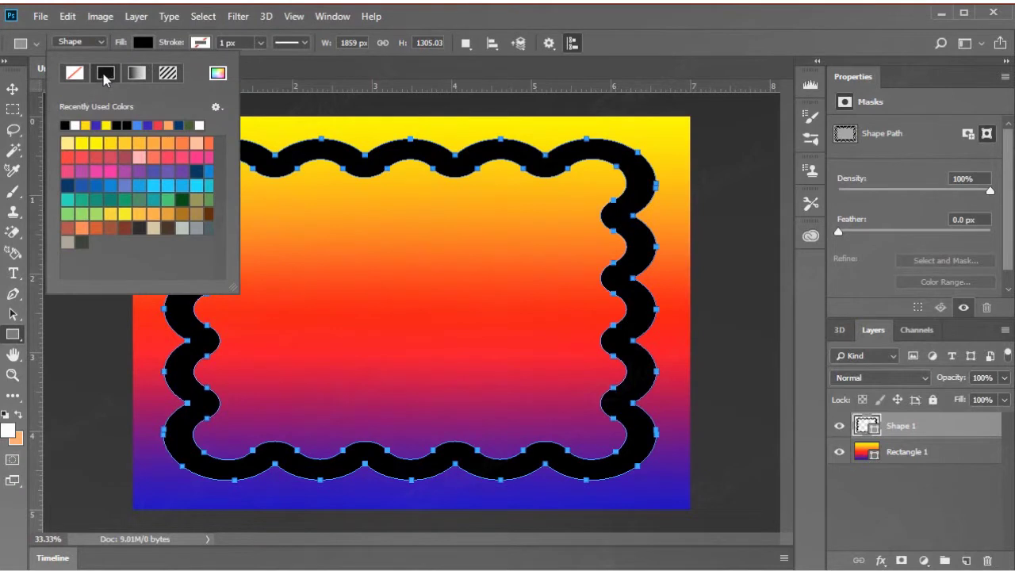
click(332, 111)
click(420, 261)
mouse_move(196, 158)
mouse_down()
mouse_move(606, 458)
mouse_move(625, 458)
mouse_up()
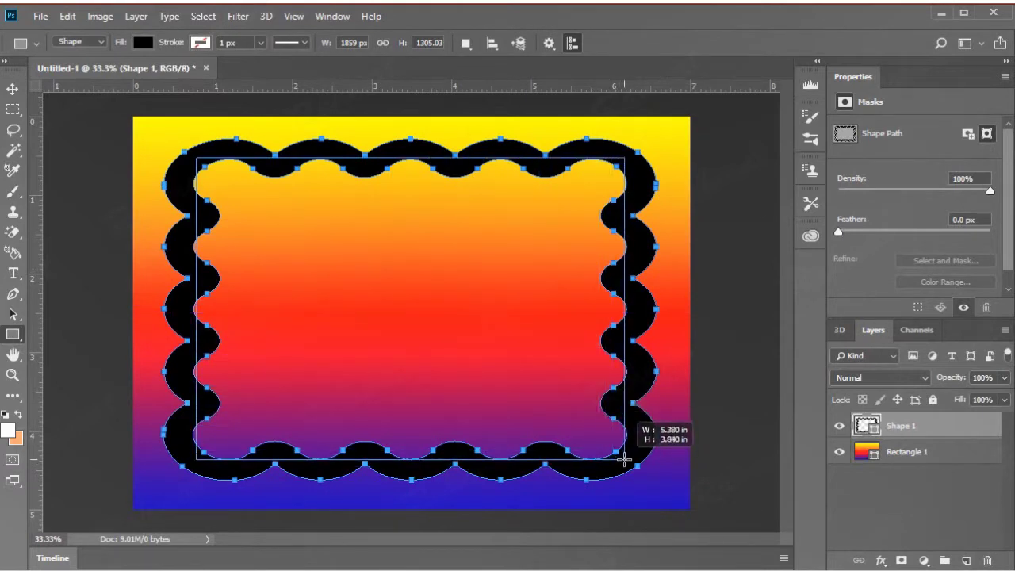
drag(624, 458, 625, 462)
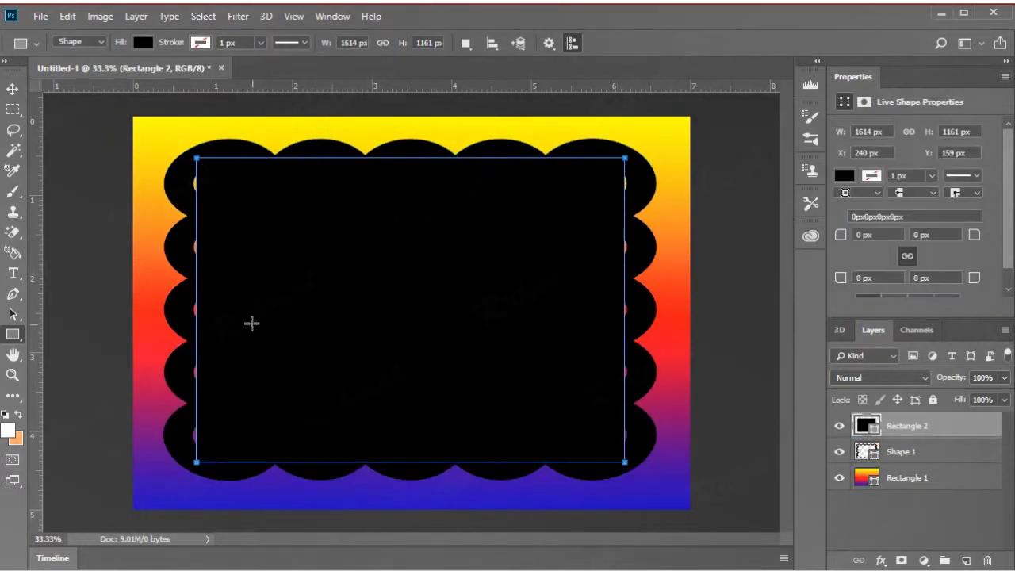
Widen the black rectangle's left and right edges to meet the scallops and apply it
click(12, 89)
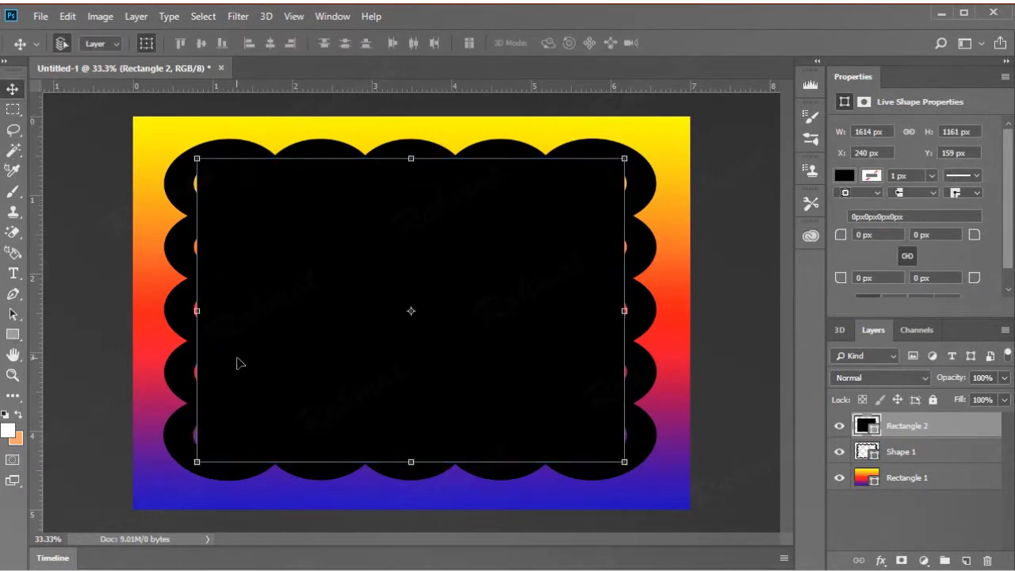
drag(201, 312, 198, 310)
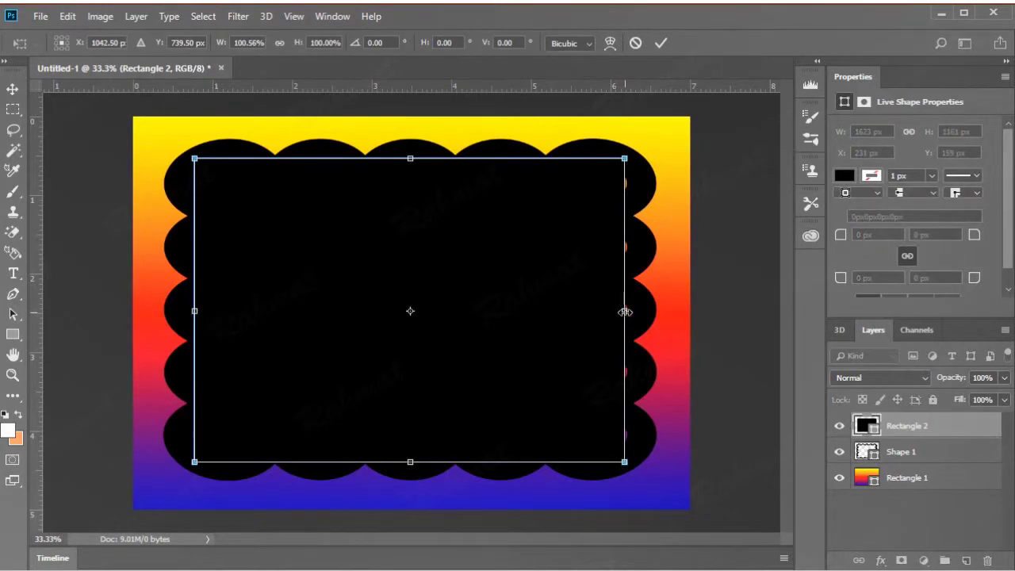
drag(625, 312, 630, 315)
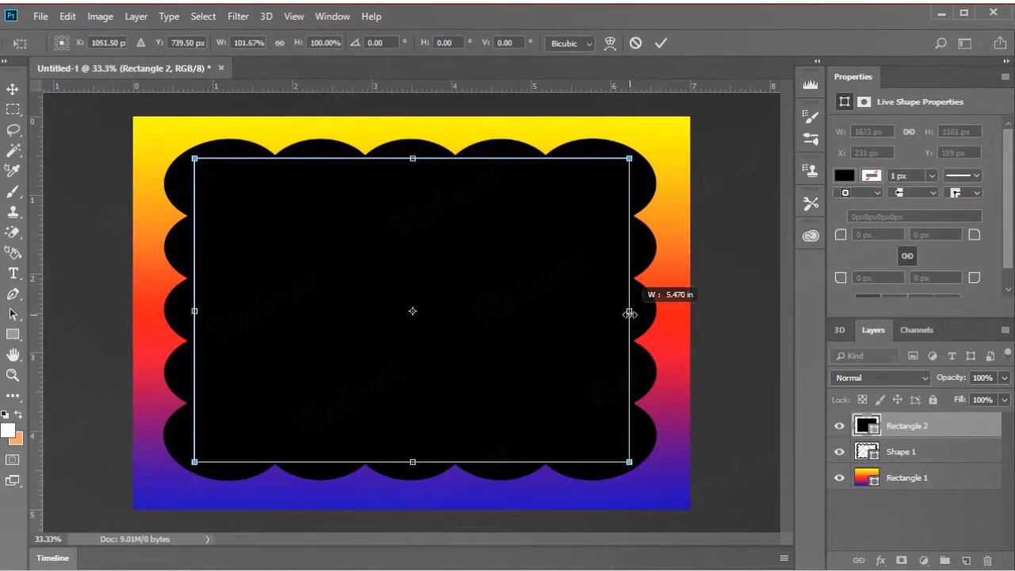
click(13, 89)
click(280, 205)
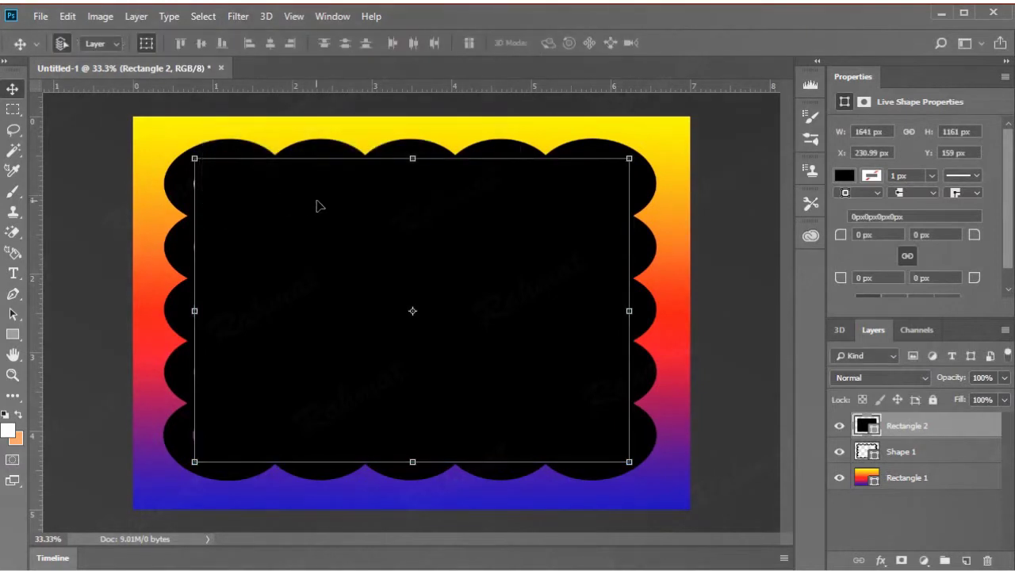
drag(196, 312, 193, 310)
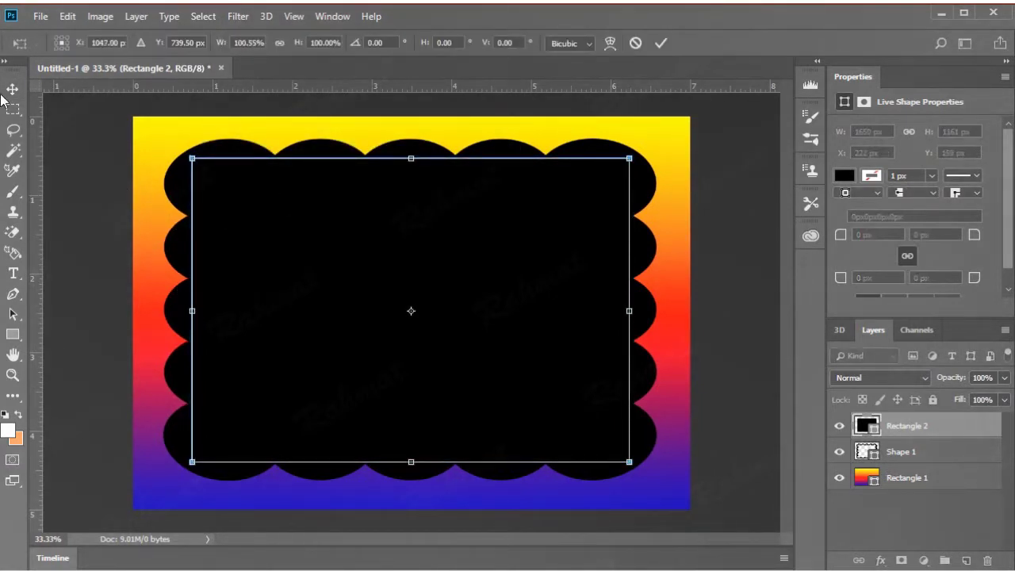
key(v)
click(284, 203)
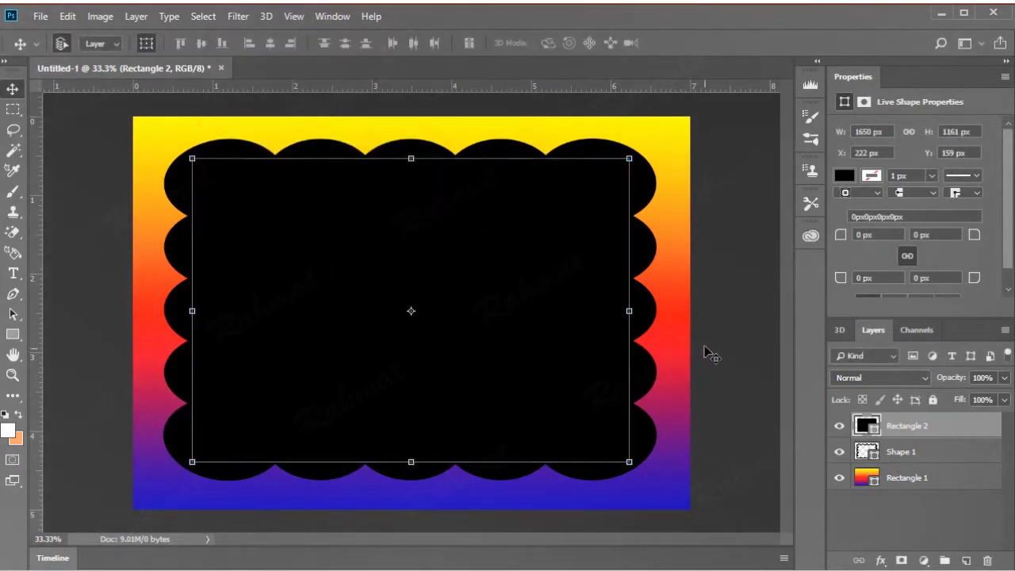
click(736, 307)
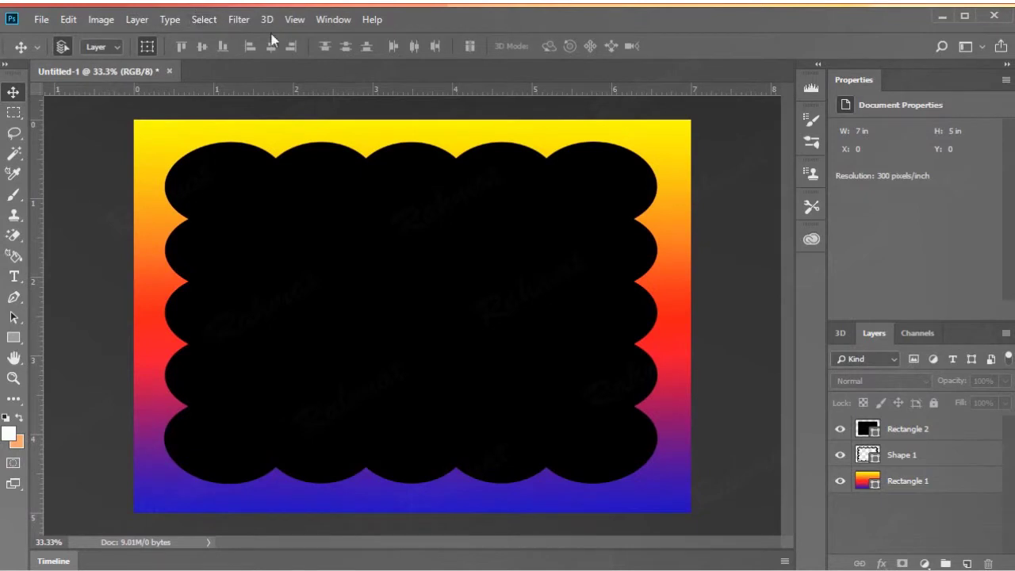
Add white 24 pt Broadway BT text 'Menu layer-merge visible' across the frame's top
click(11, 274)
click(247, 203)
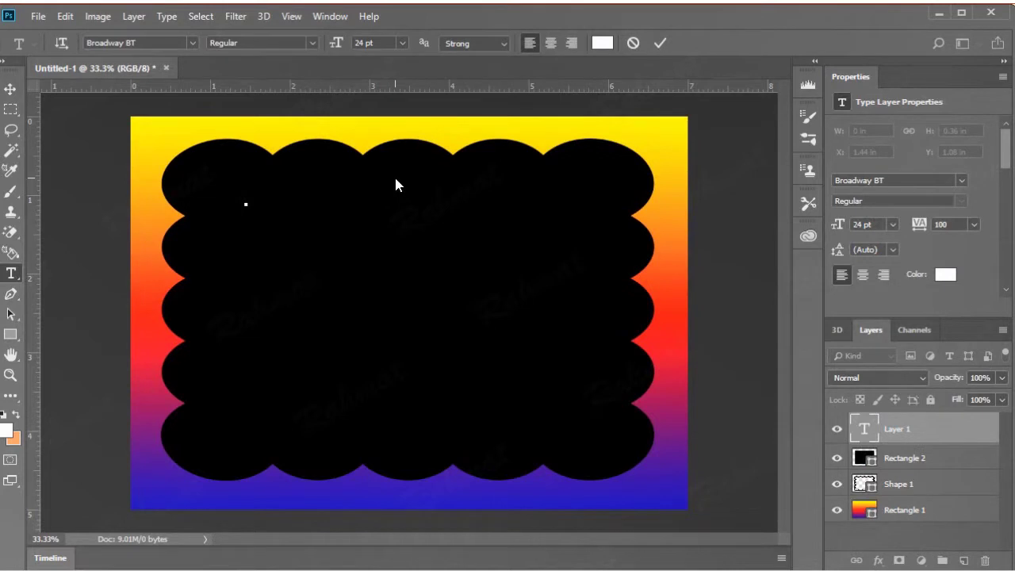
text(Menu layer-)
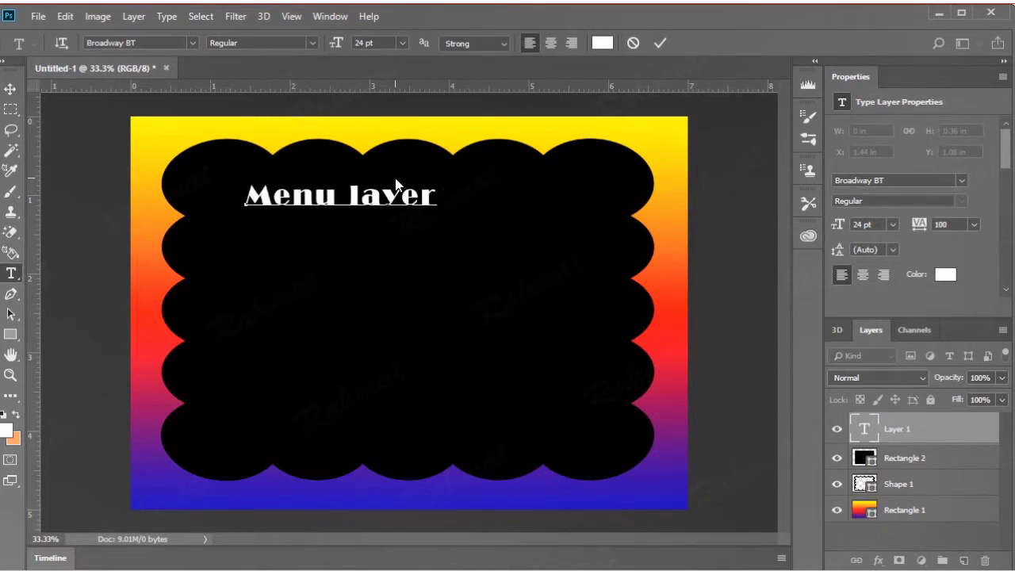
text(merg)
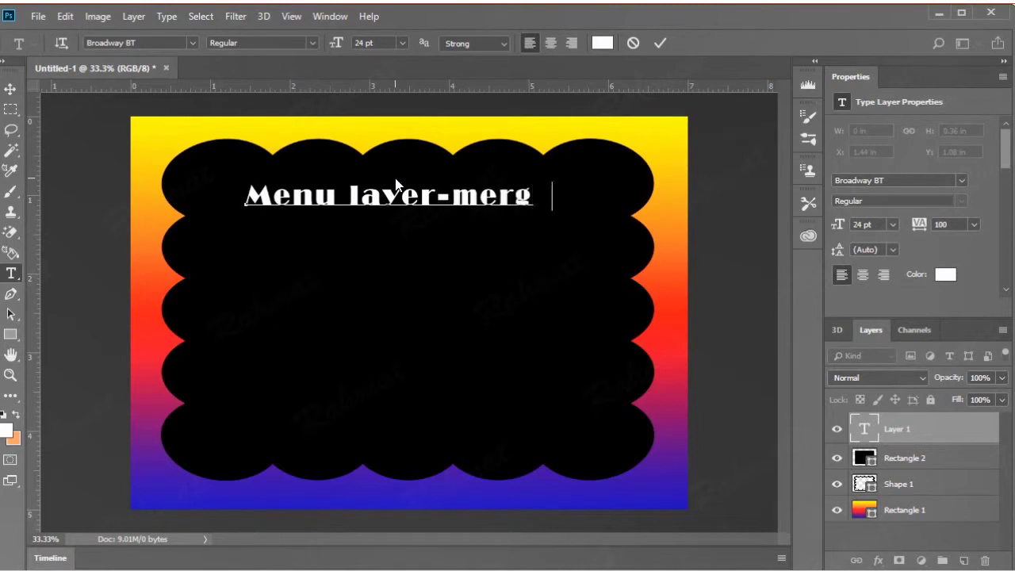
text(e visible)
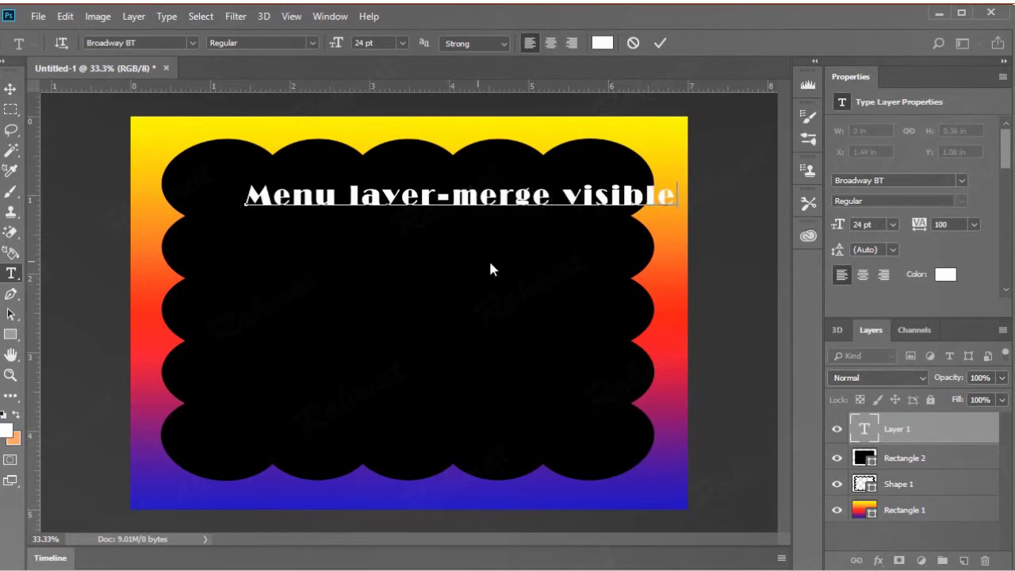
click(10, 88)
right_click(871, 442)
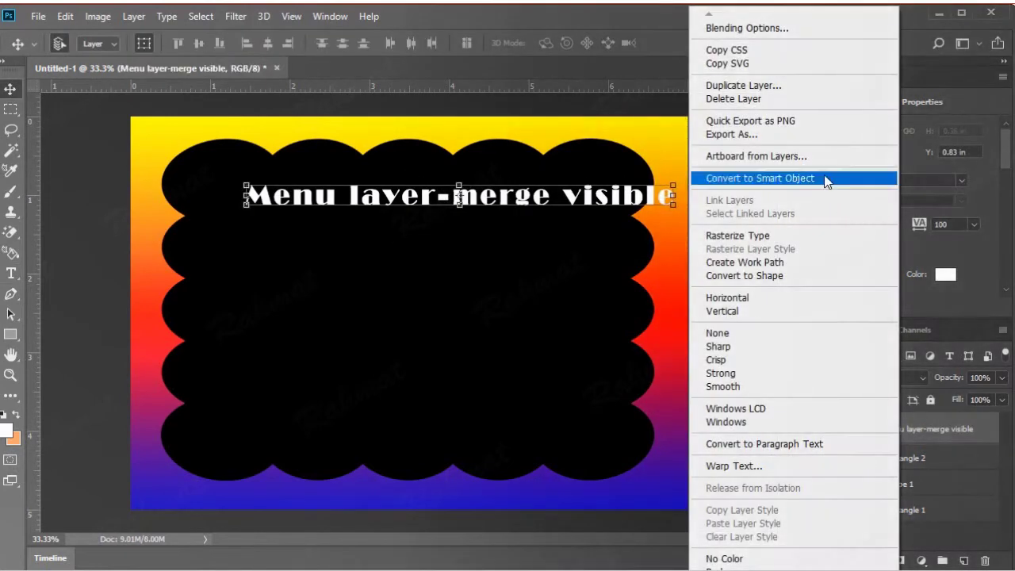
Delete the 'Menu layer-merge visible' text layer
click(787, 98)
click(298, 203)
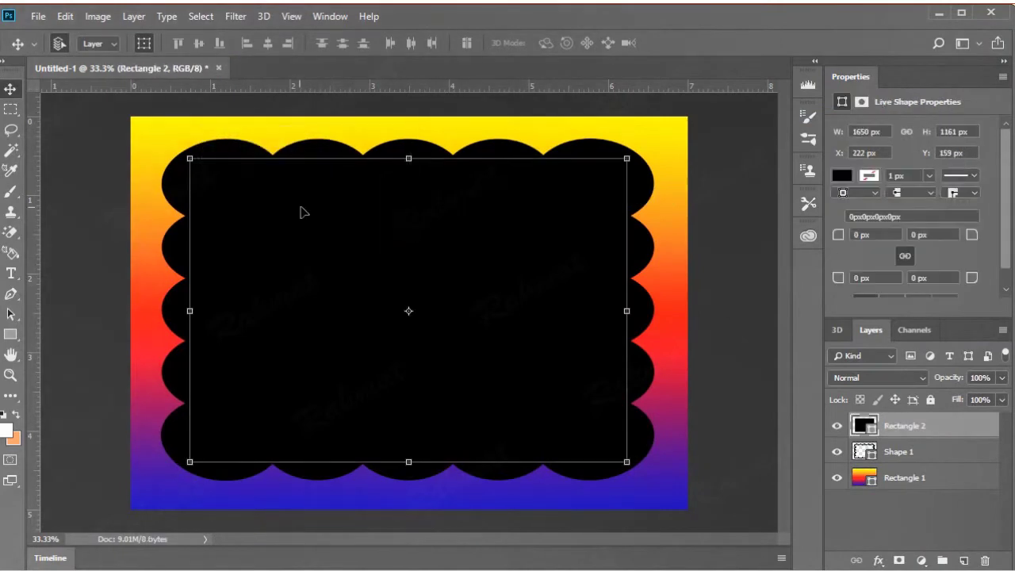
click(731, 176)
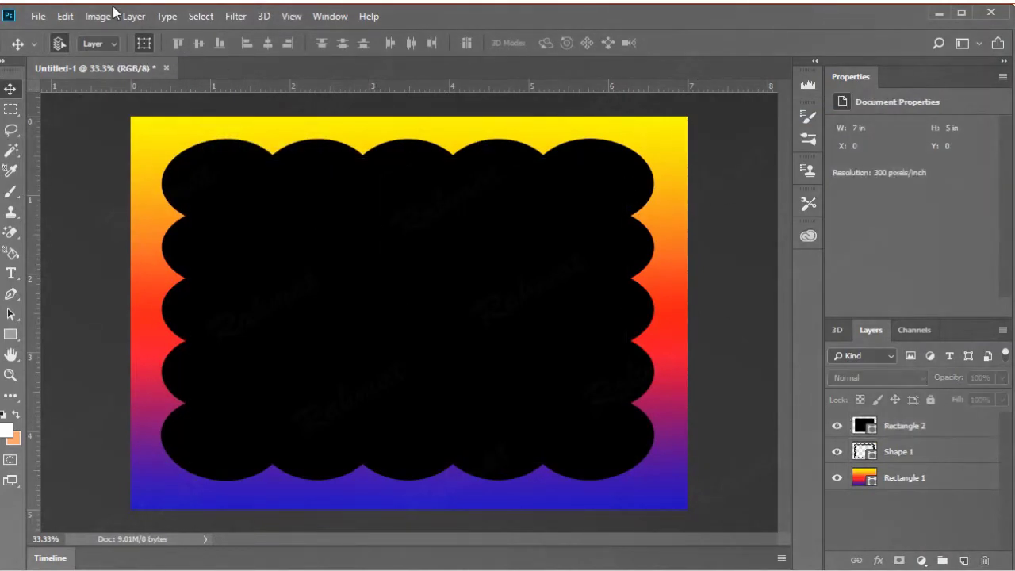
Merge all visible layers into a single Rectangle 2 layer and select it
click(133, 16)
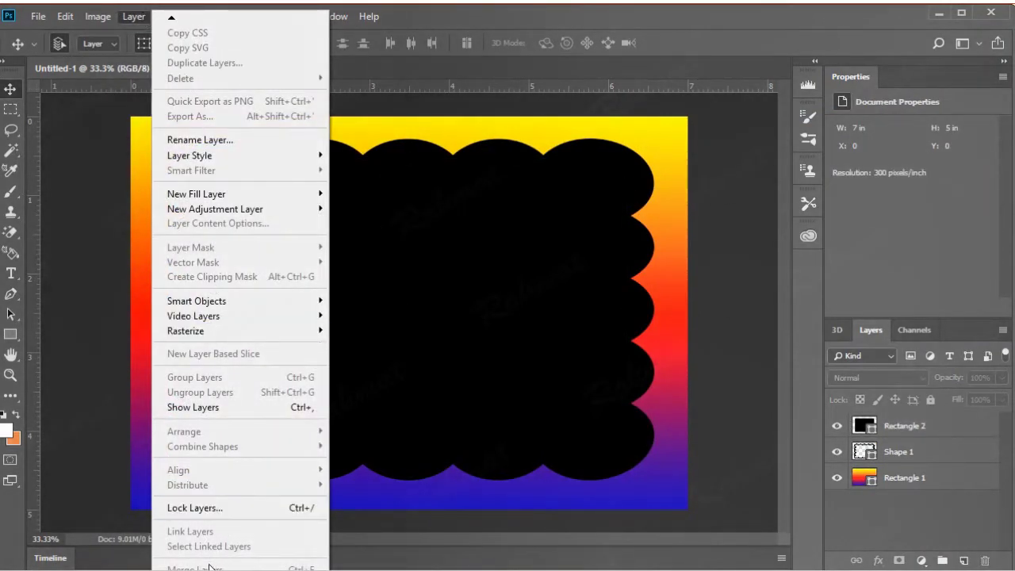
click(195, 568)
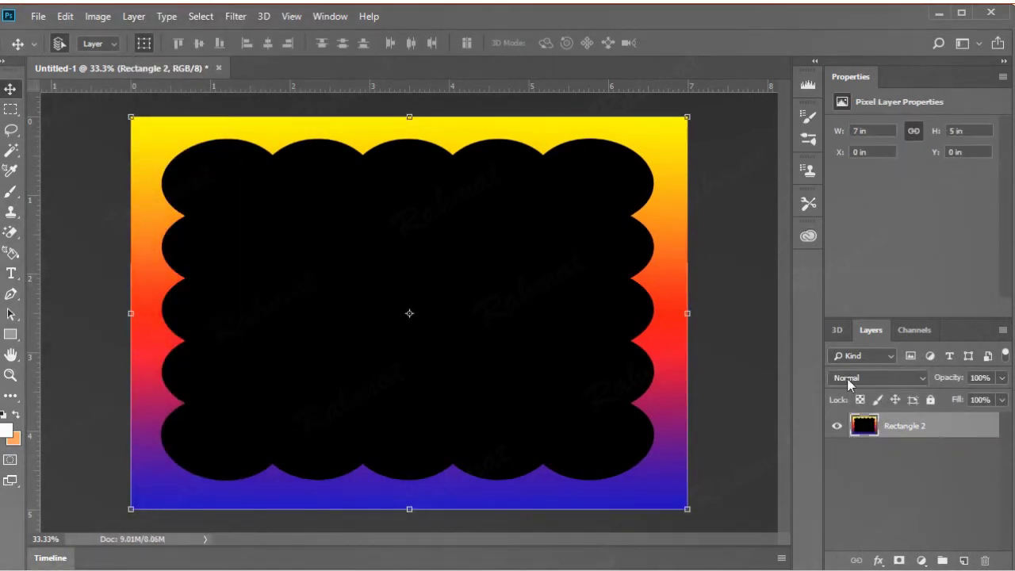
click(754, 306)
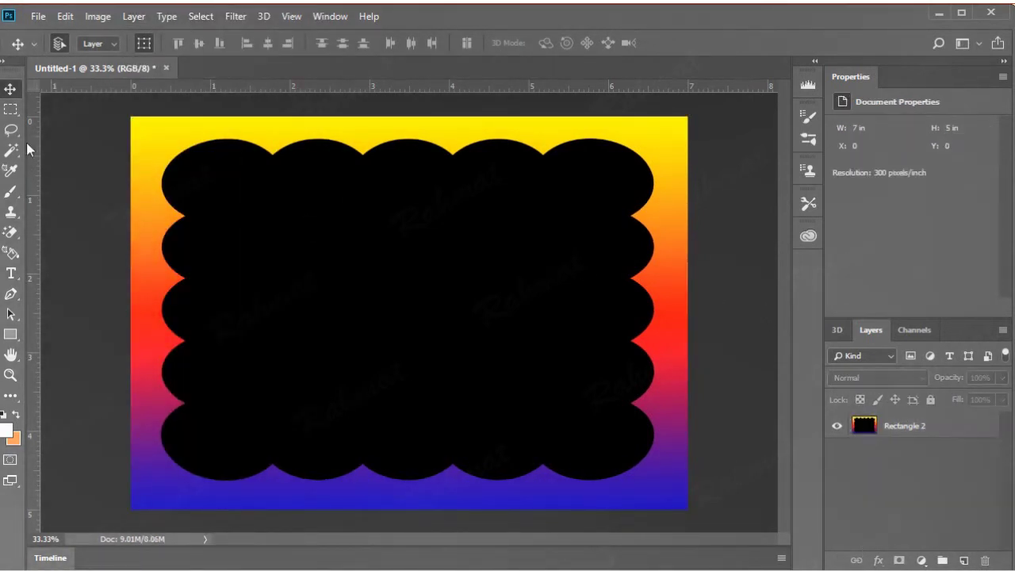
click(140, 147)
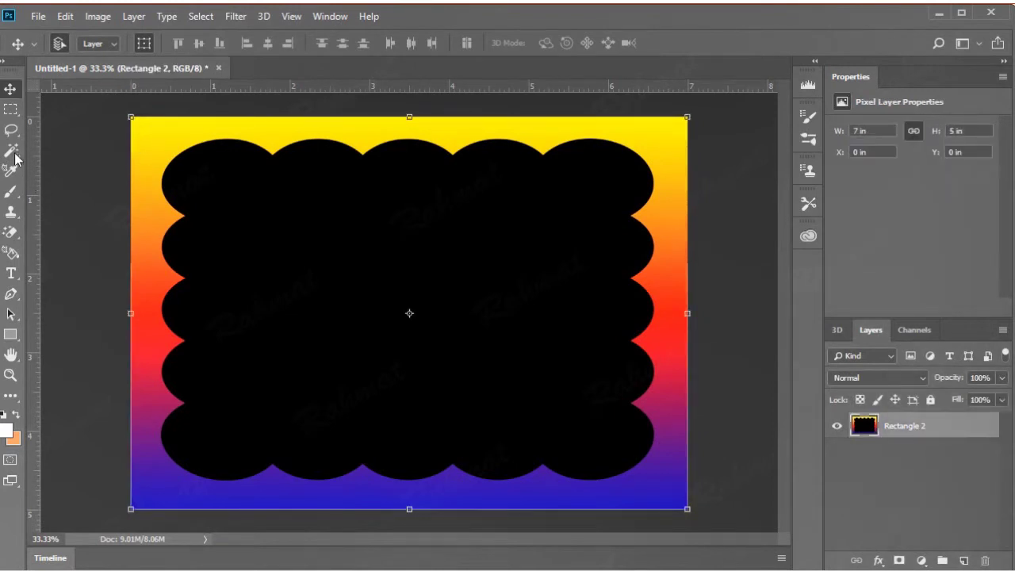
Erase the black cloud interior to transparency with the Magic Eraser Tool
click(11, 232)
click(87, 261)
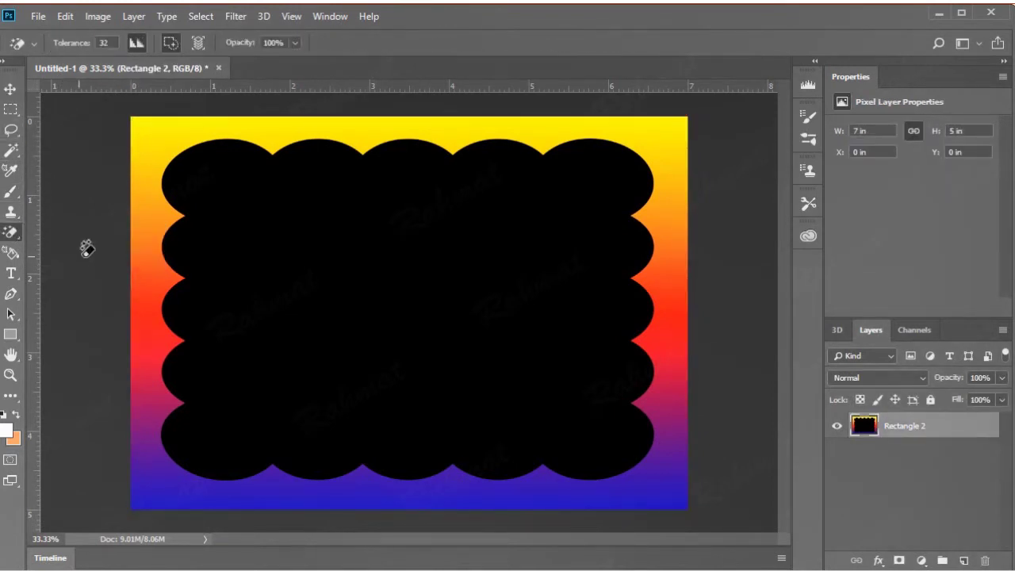
click(347, 246)
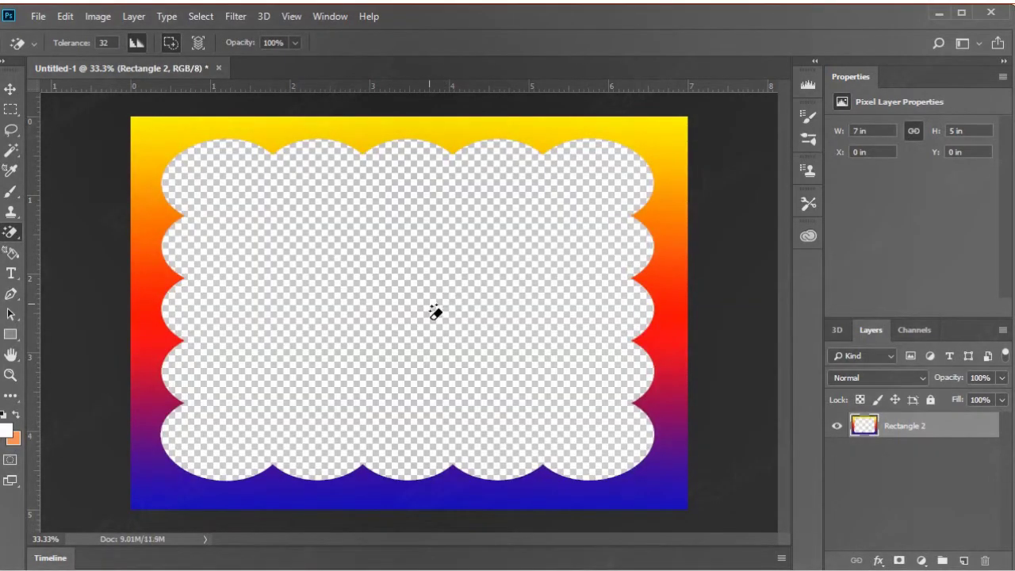
right_click(935, 433)
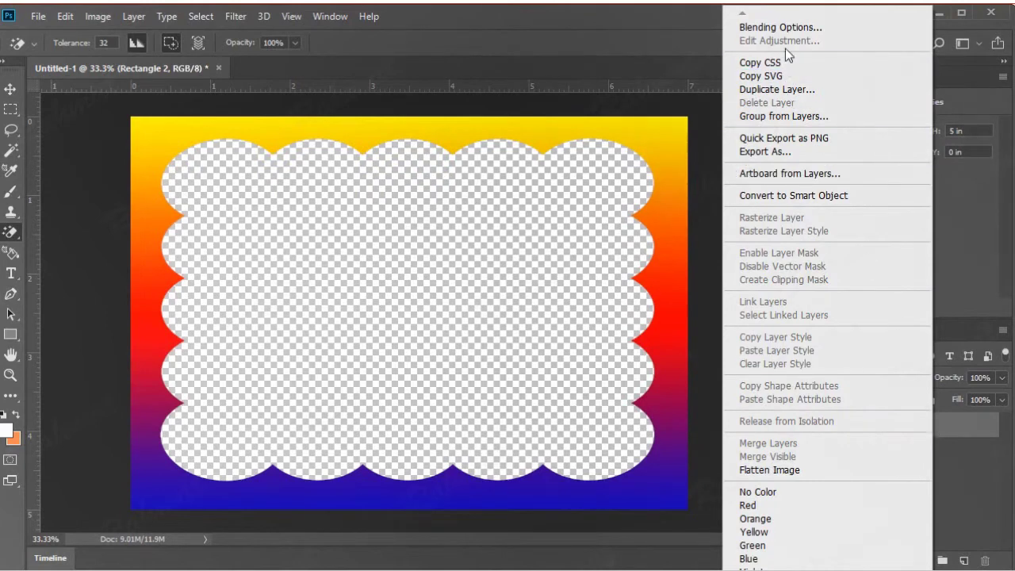
Add a Bevel & Emboss style to the frame with Size 79
click(796, 27)
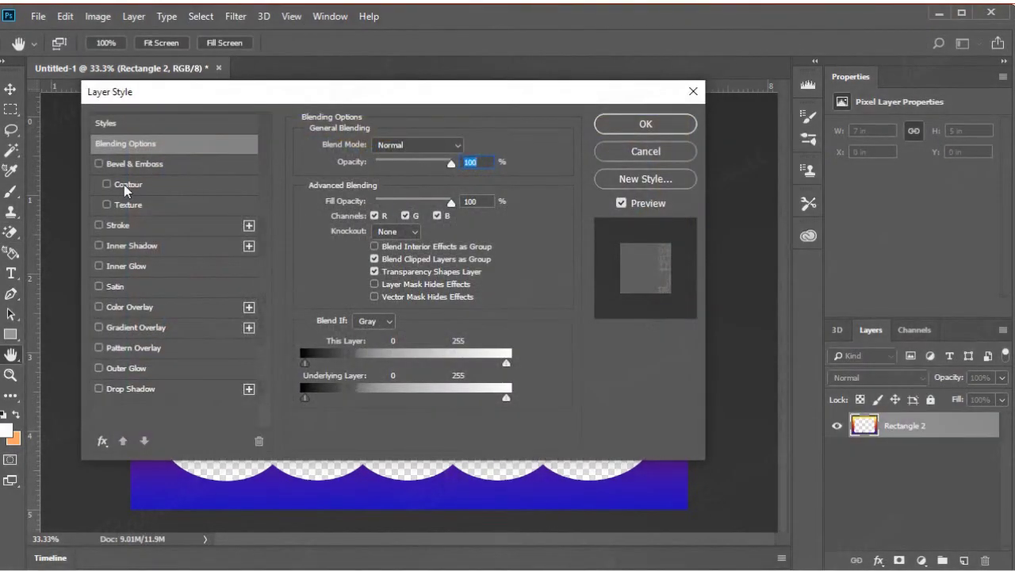
mouse_move(209, 114)
mouse_down()
mouse_move(399, 132)
mouse_move(413, 117)
mouse_move(400, 129)
mouse_up()
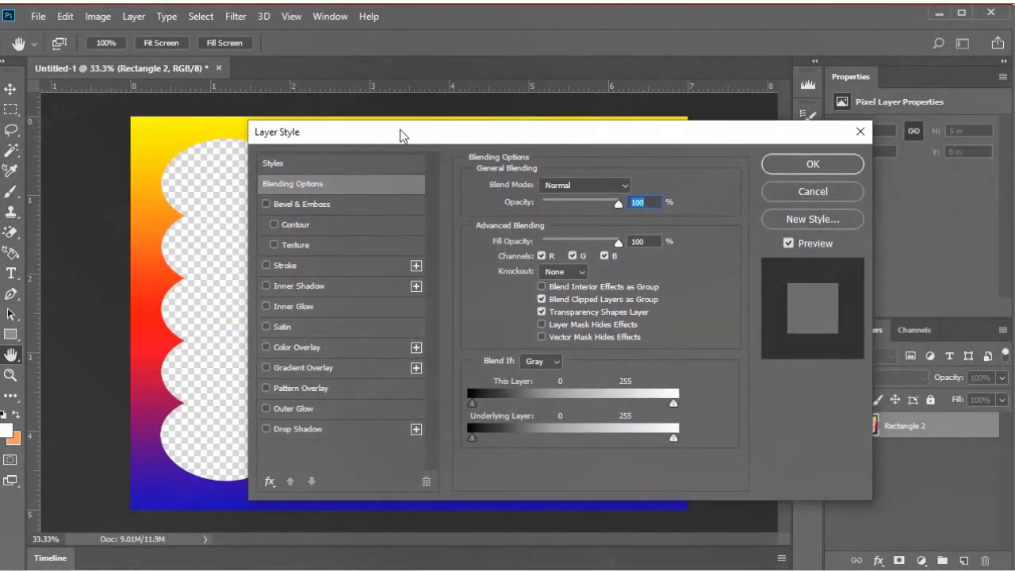
click(297, 205)
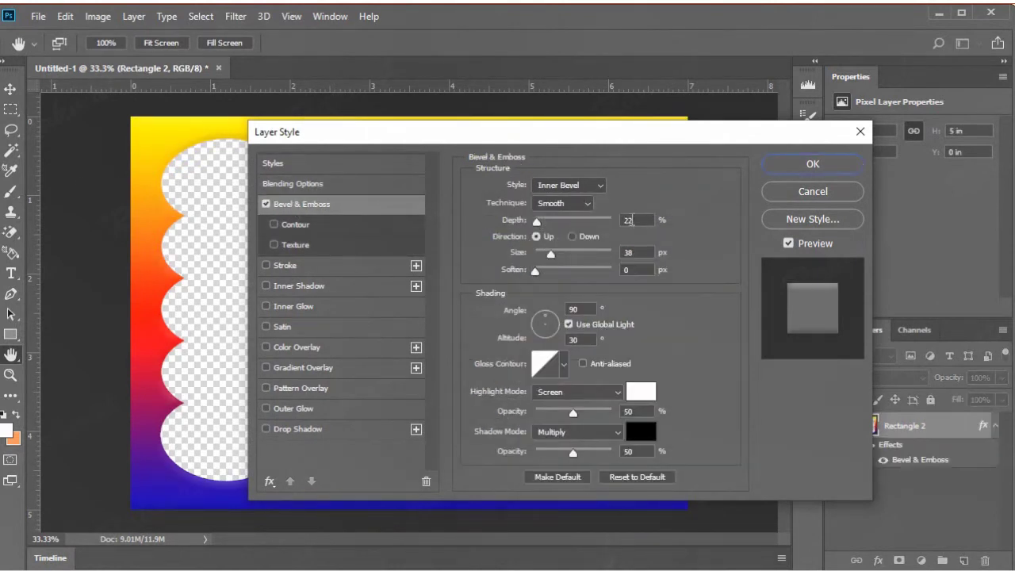
click(647, 252)
text(79)
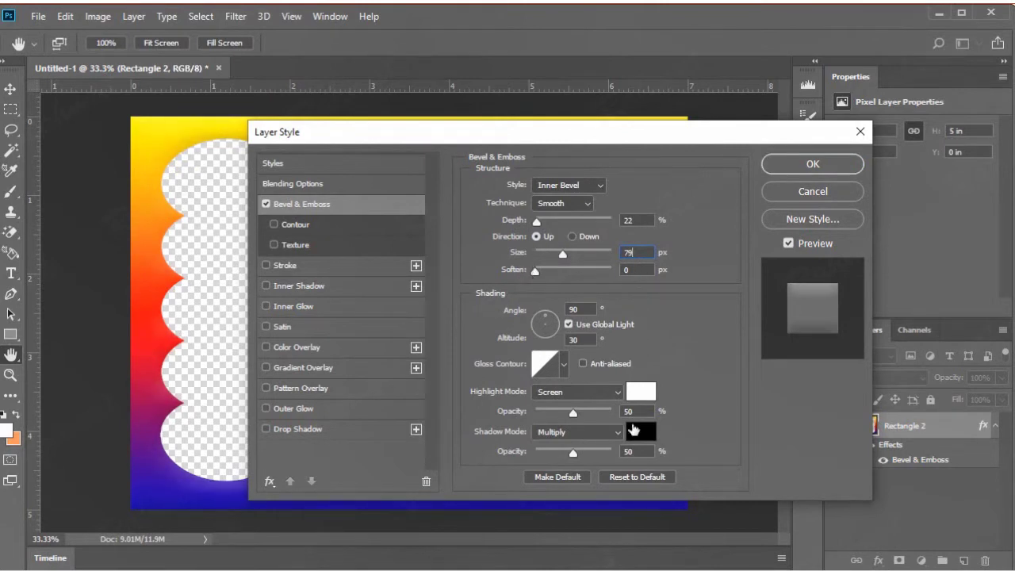
Enable the bevel Contour with the V-shaped preset at 66% range
click(291, 227)
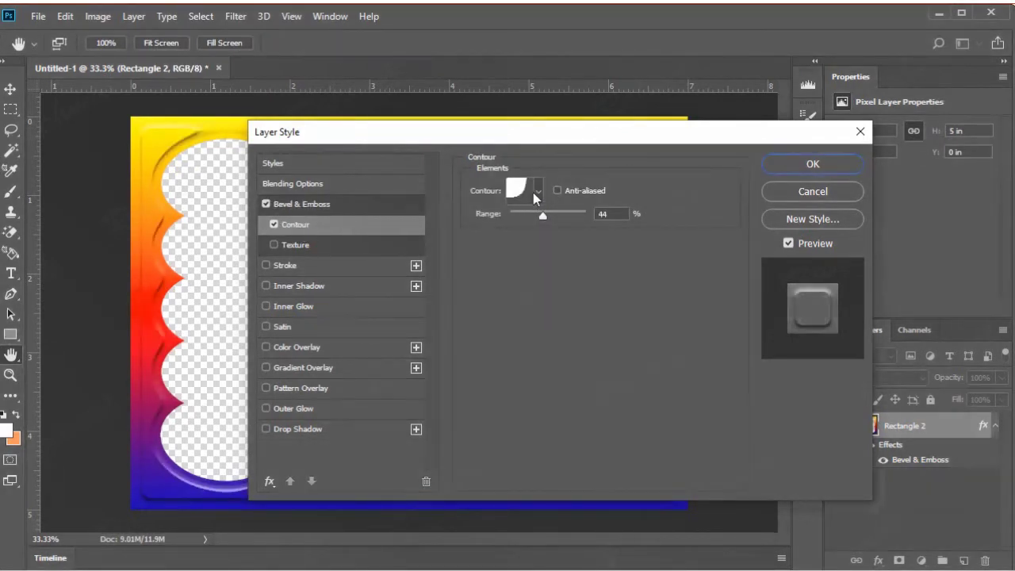
click(539, 190)
click(491, 230)
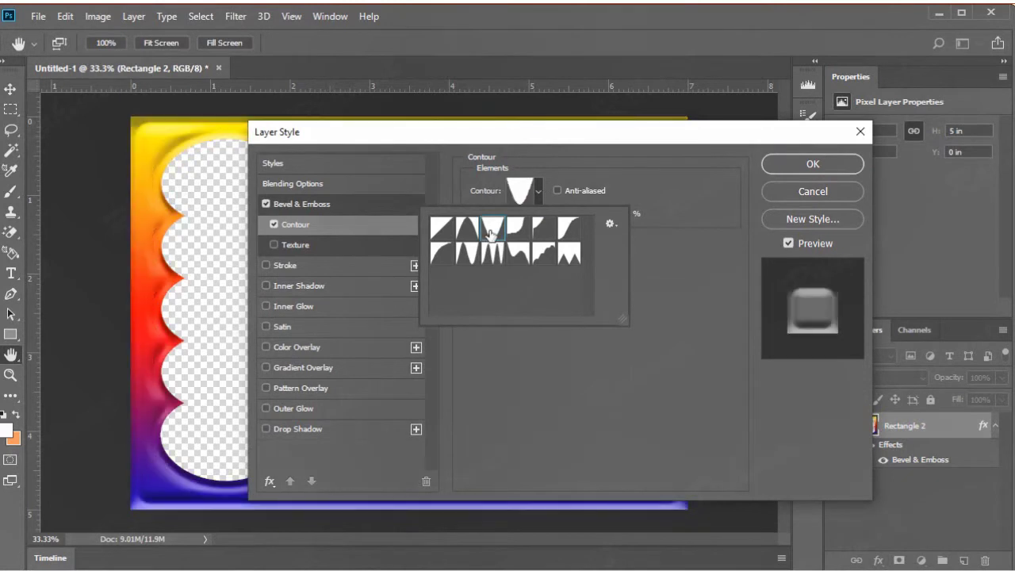
click(681, 214)
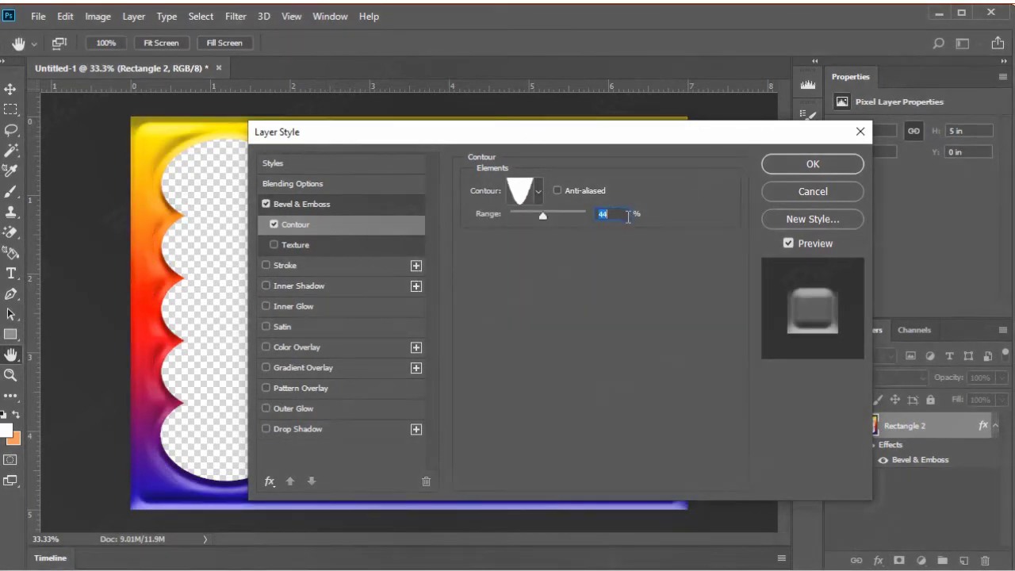
drag(547, 218, 559, 223)
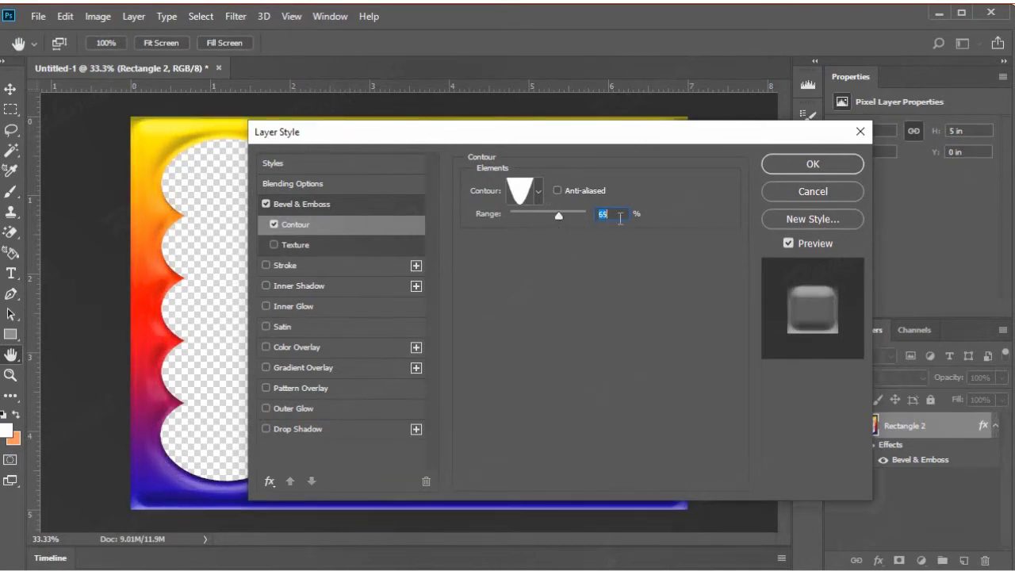
text(66)
Add a bevel Texture using the wavy purple pattern at 516% scale
click(305, 244)
click(559, 201)
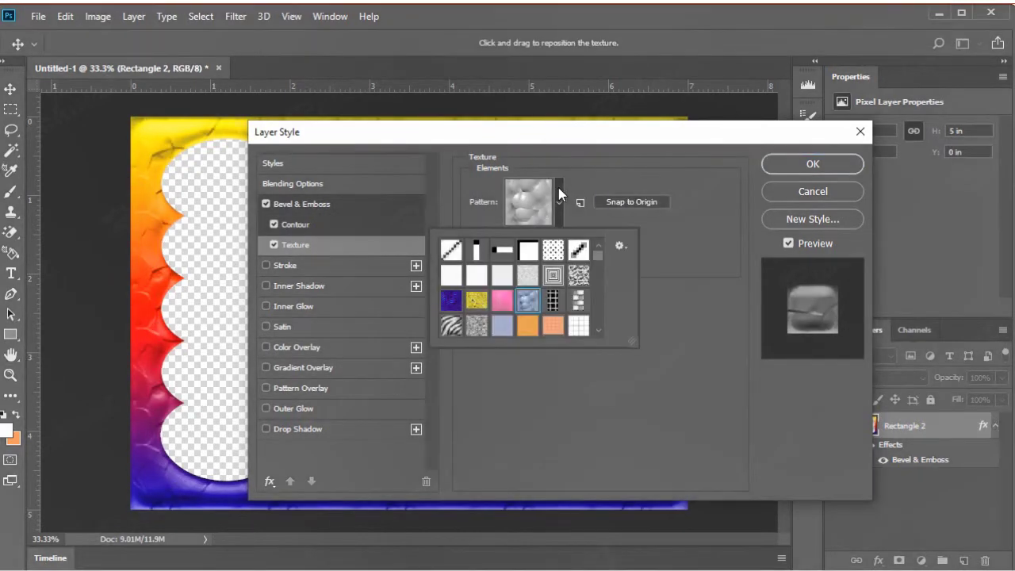
click(451, 302)
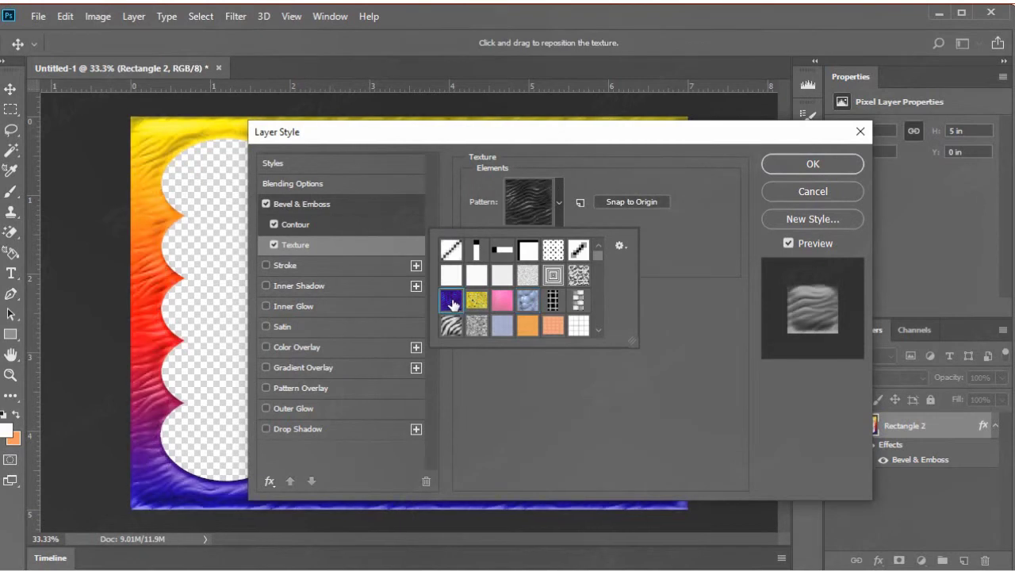
click(668, 167)
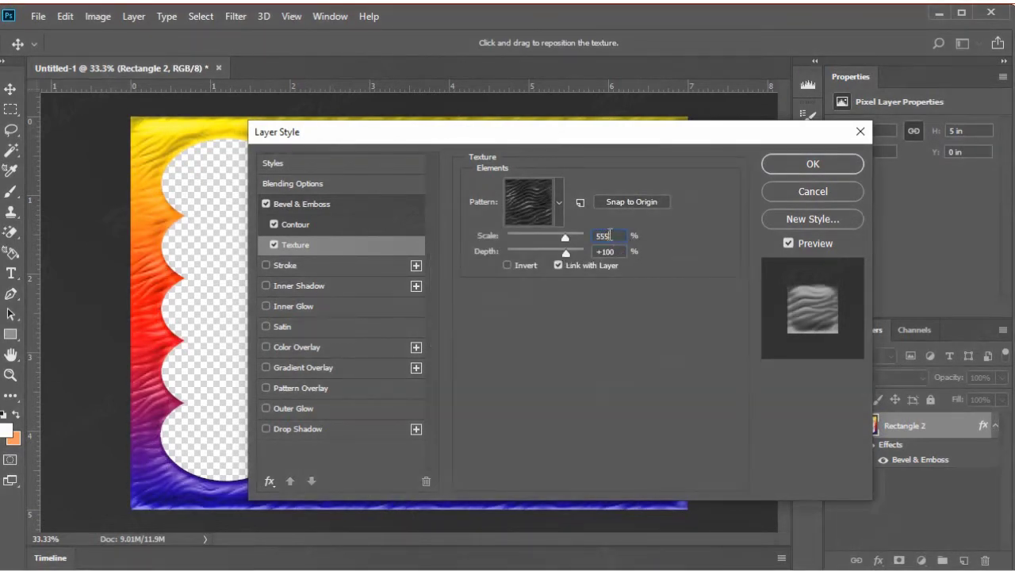
text(516)
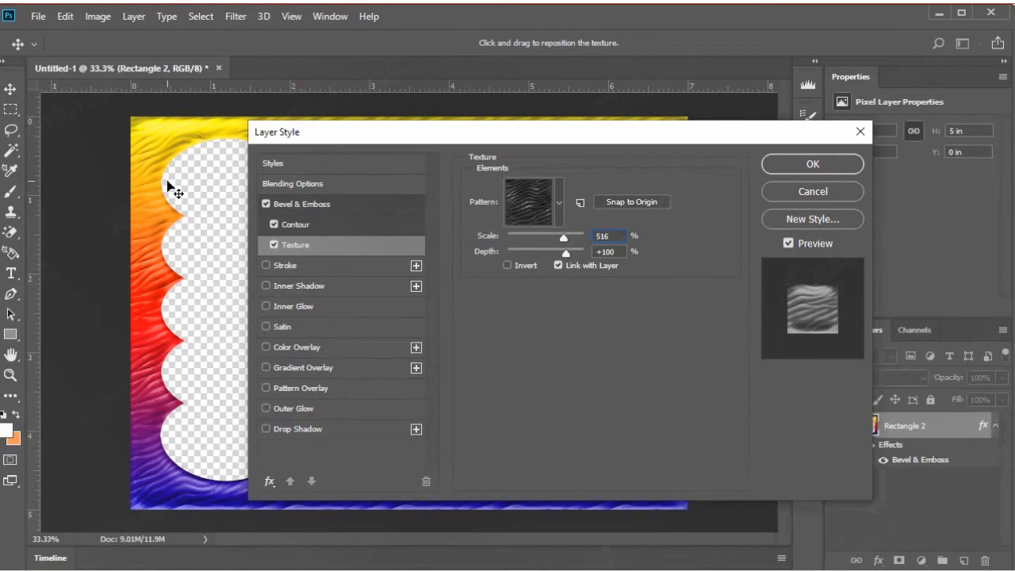
Add an 80% opacity, 101 px drop shadow, apply the styles, then bring up the Open dialog
click(293, 429)
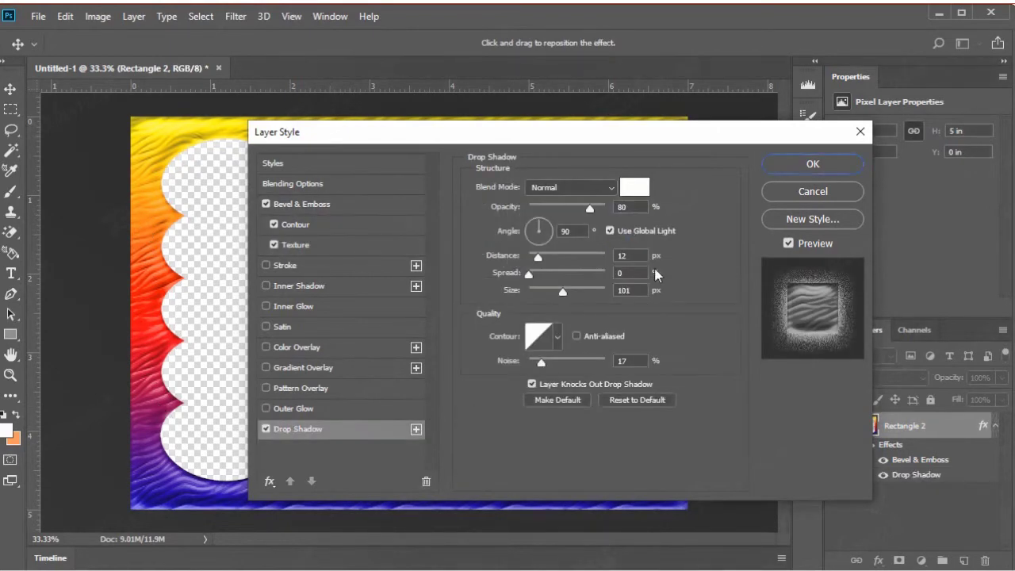
click(635, 189)
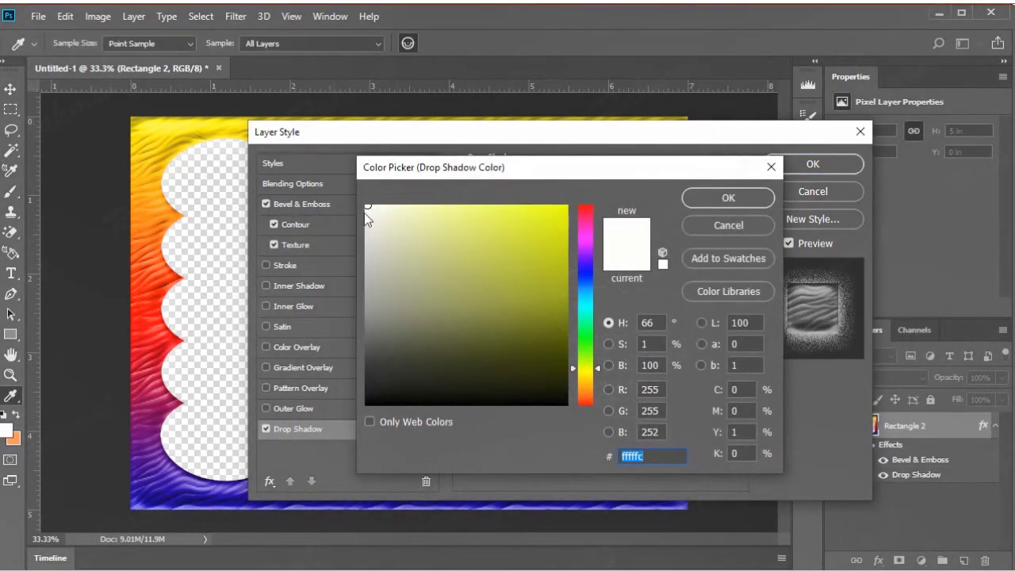
click(726, 222)
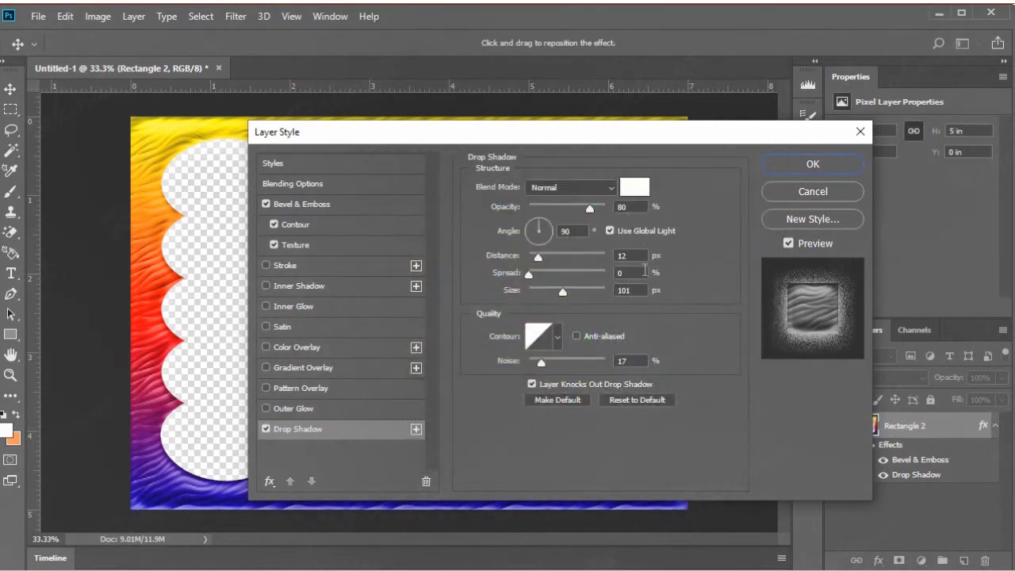
click(794, 168)
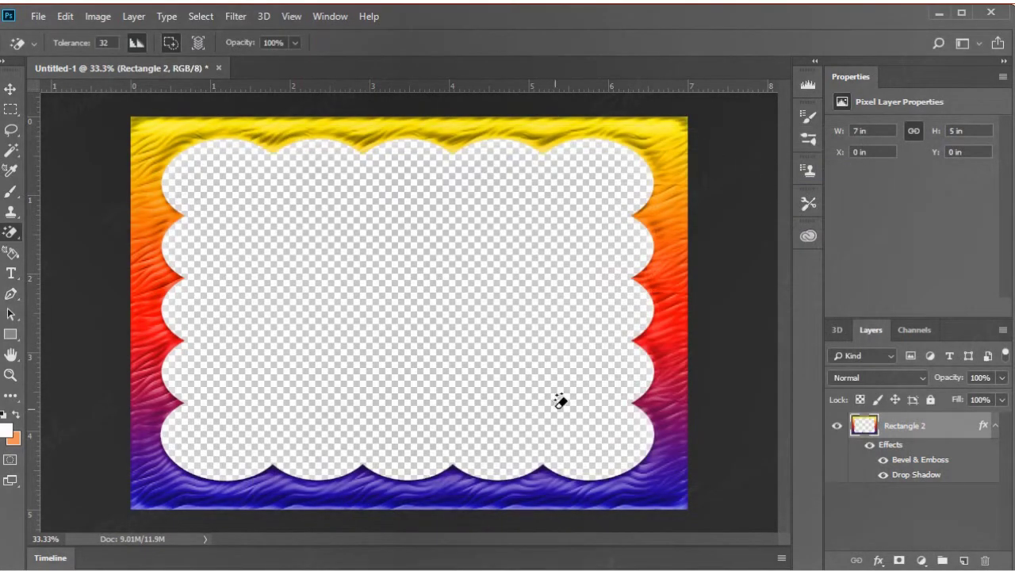
click(38, 16)
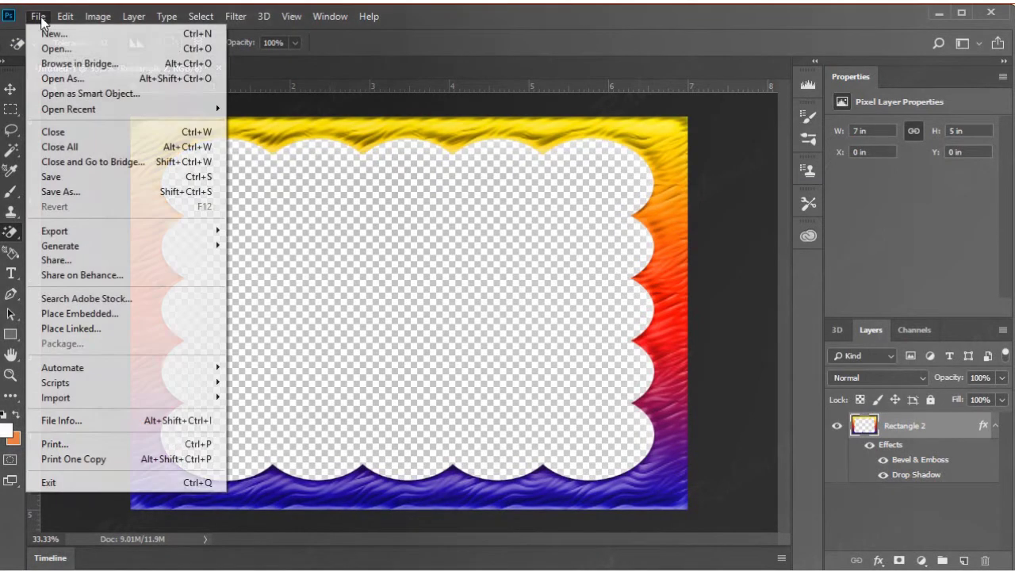
click(55, 49)
Browse the Open dialog to the C:\Windows folder
click(478, 149)
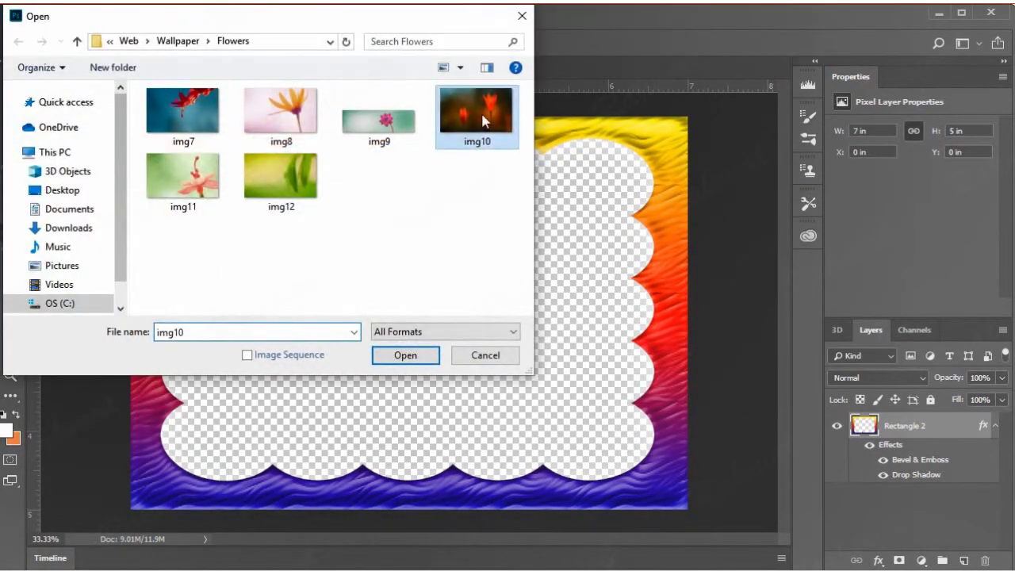
click(64, 303)
click(194, 181)
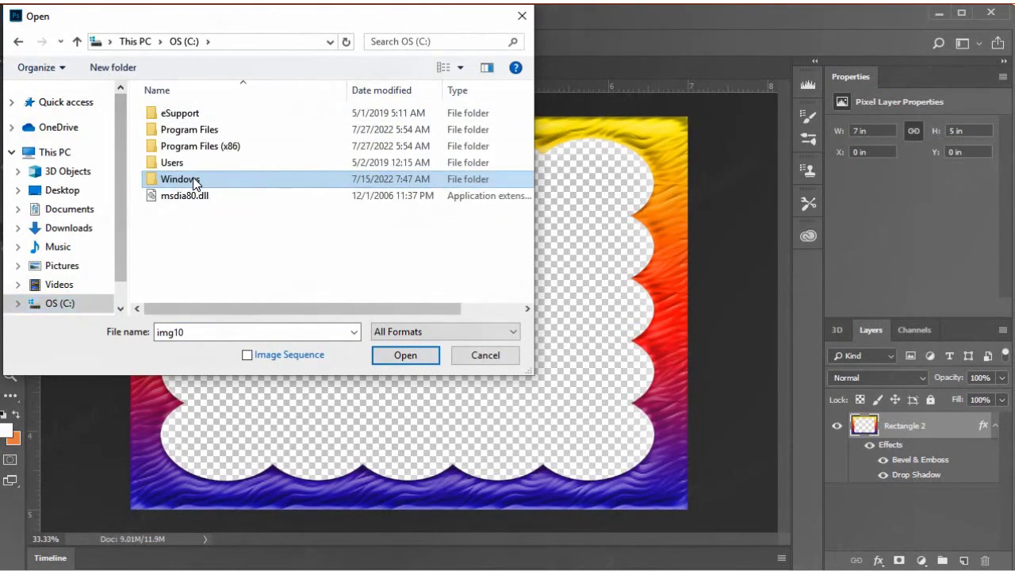
double_click(194, 181)
scroll(197, 224, down, 8)
scroll(197, 232, down, 8)
scroll(202, 273, down, 4)
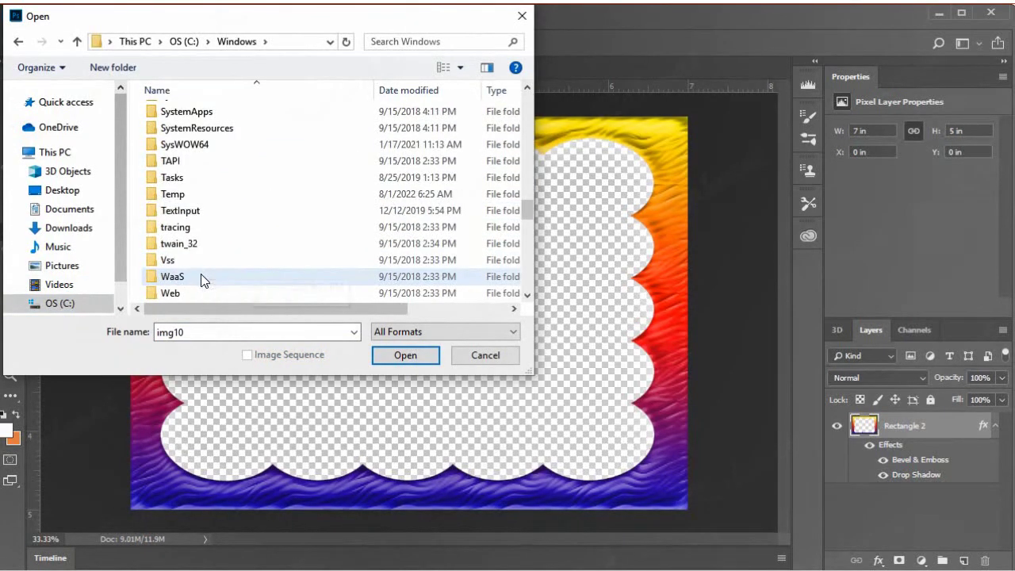
scroll(199, 278, down, 4)
scroll(193, 238, up, 3)
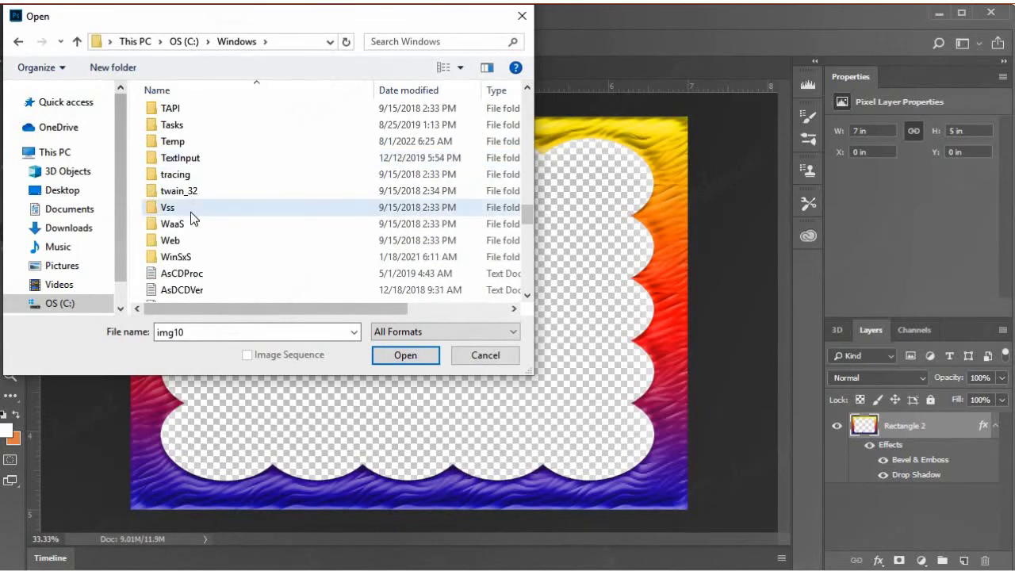
Go through Web > Wallpaper > Flowers and open the tulip photo img10.jpg
double_click(190, 242)
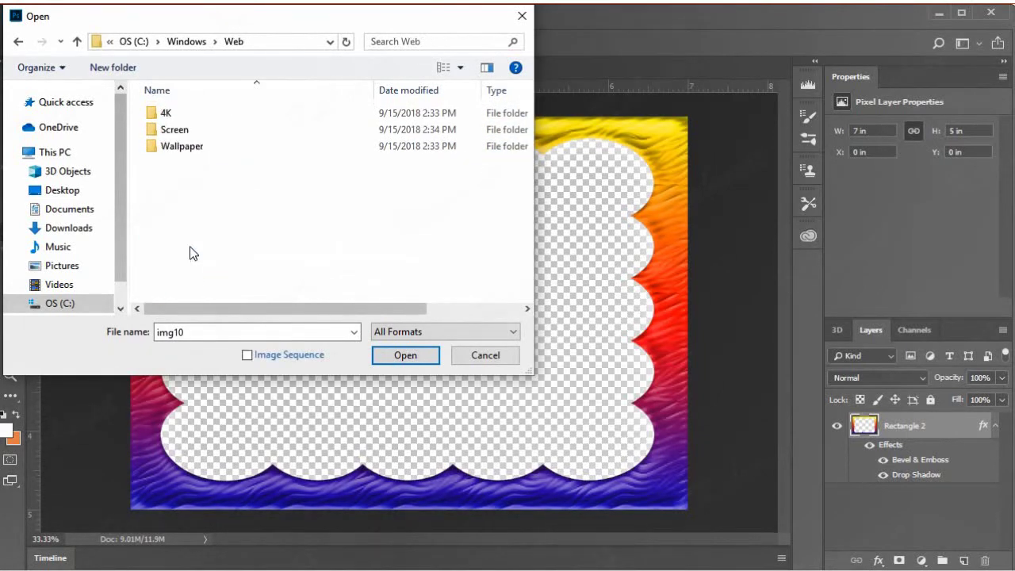
double_click(191, 148)
double_click(191, 112)
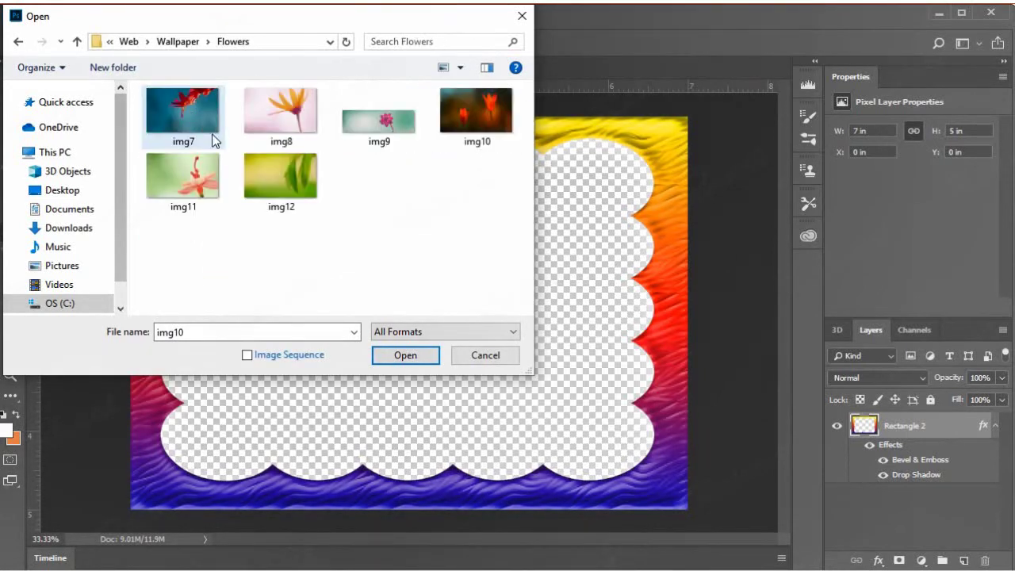
double_click(503, 102)
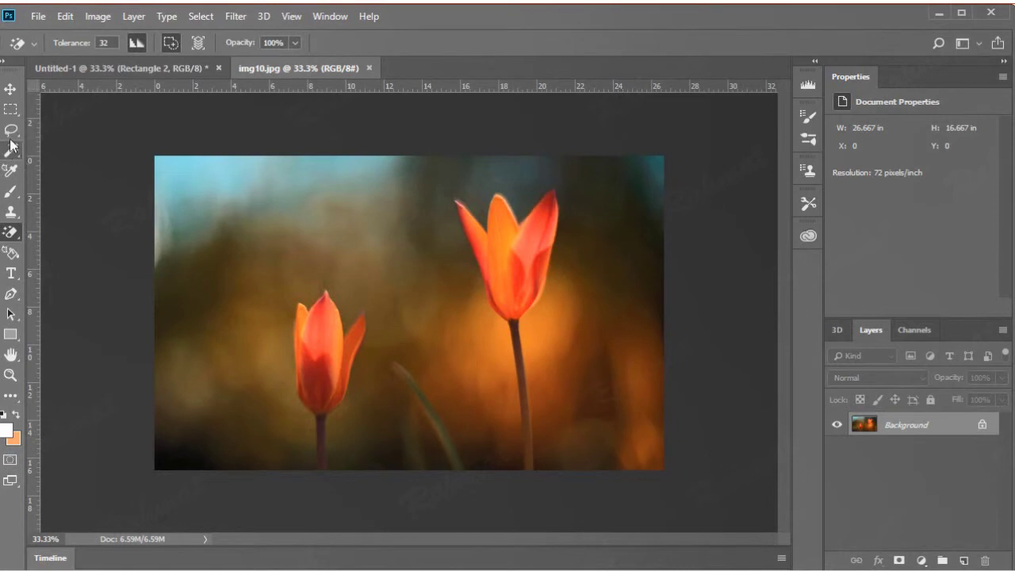
Marquee-select the whole img10.jpg tulip canvas, then return to Untitled-1
click(10, 110)
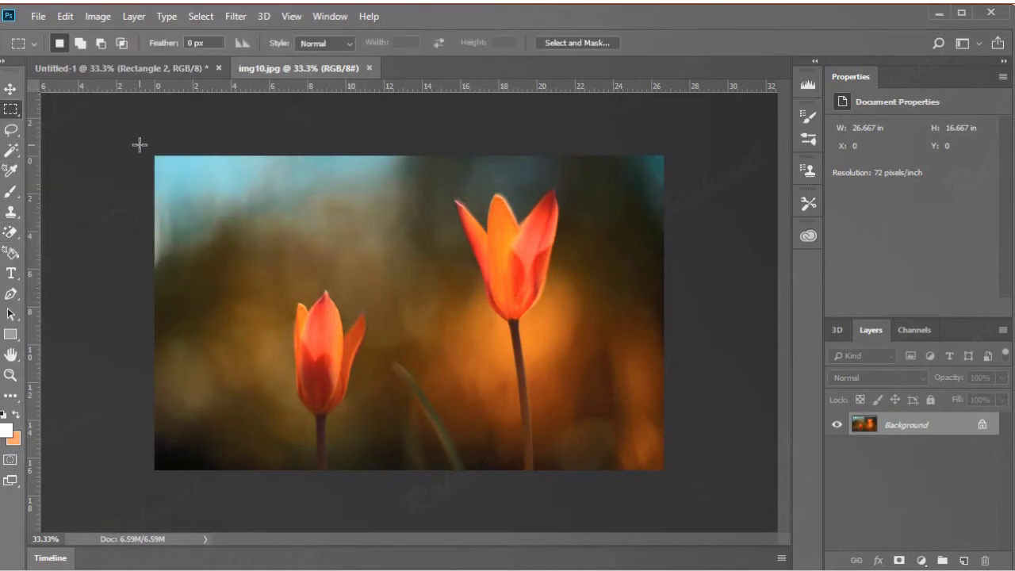
drag(154, 156, 668, 473)
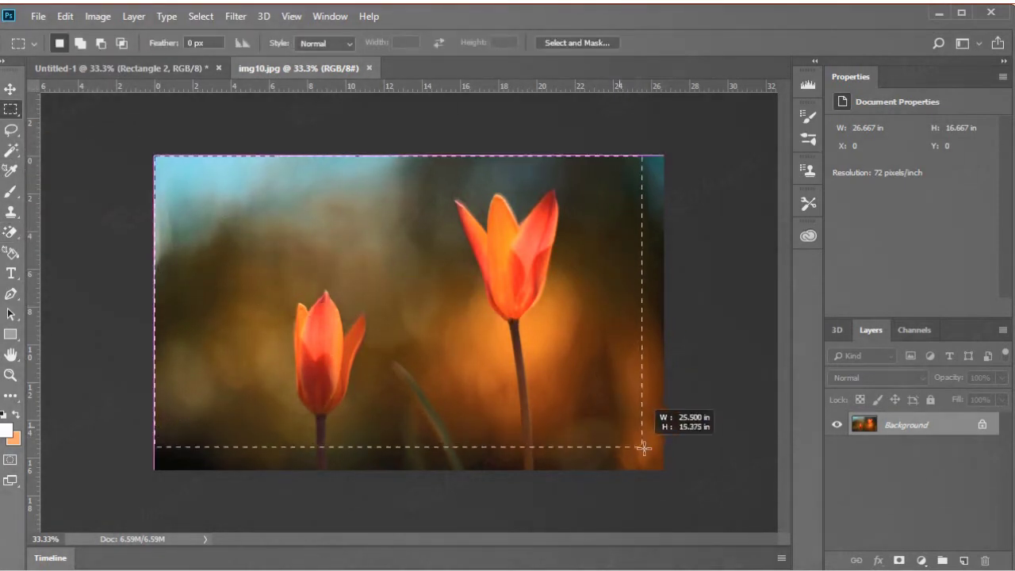
drag(668, 473, 669, 473)
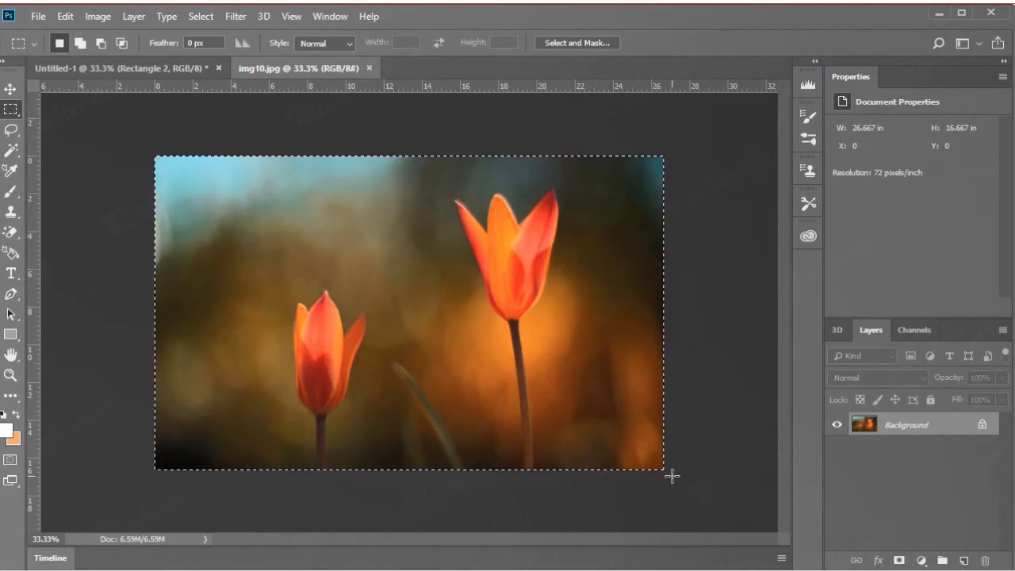
click(160, 67)
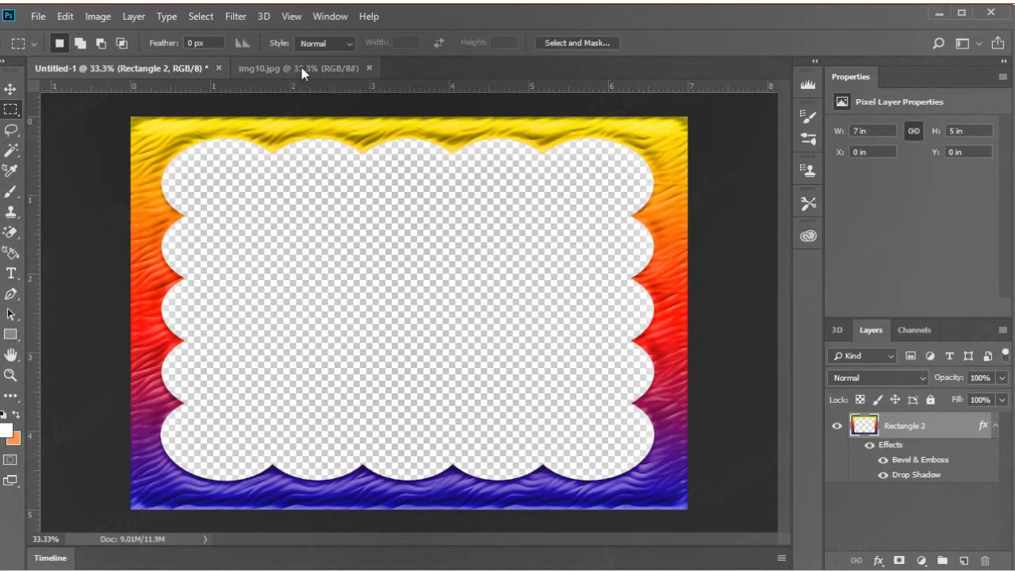
Open the green leaf photo img12.jpg
click(37, 16)
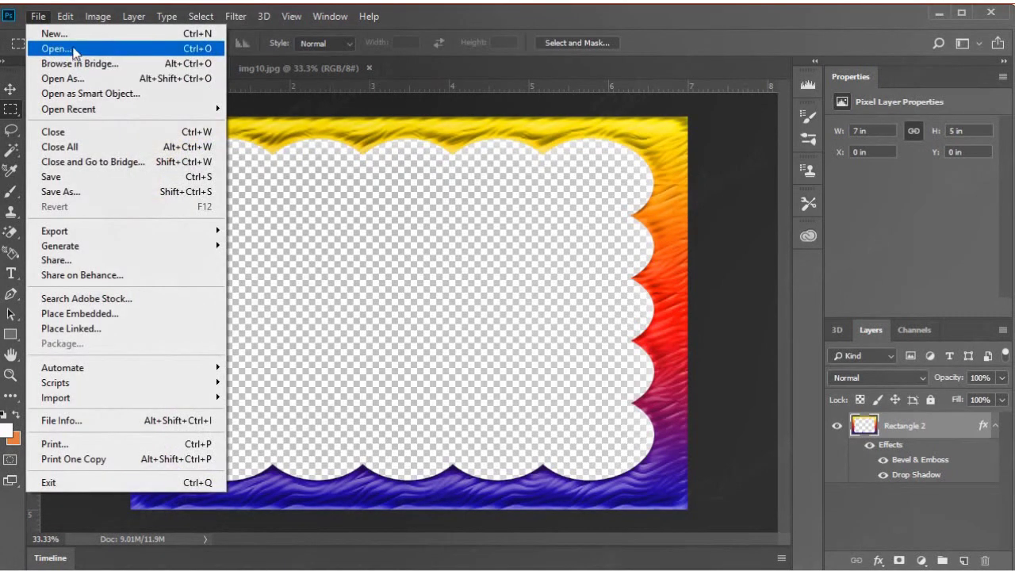
click(72, 49)
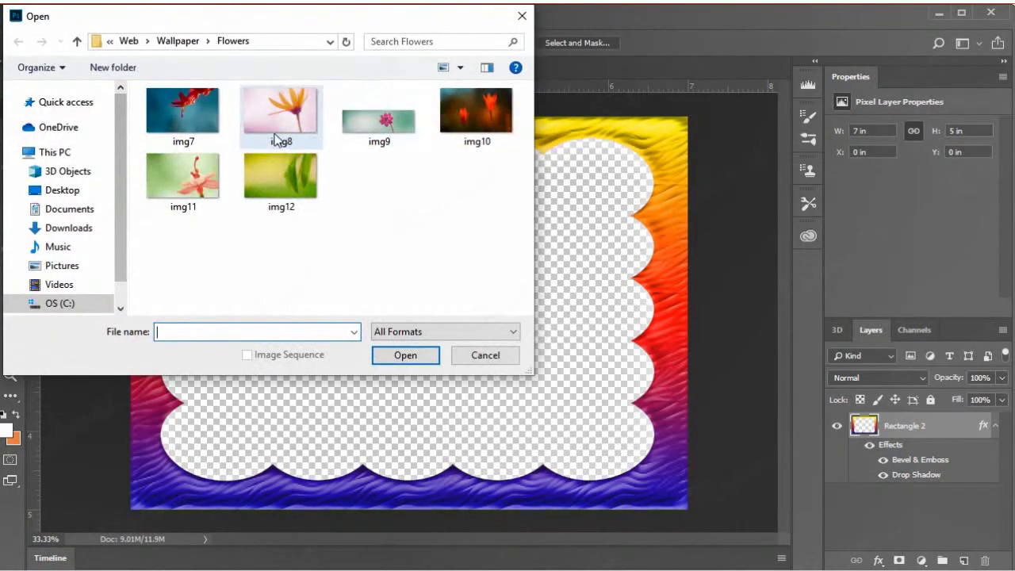
double_click(265, 173)
Copy the entire leaf photo and return to the Untitled-1 frame document
drag(139, 133, 673, 509)
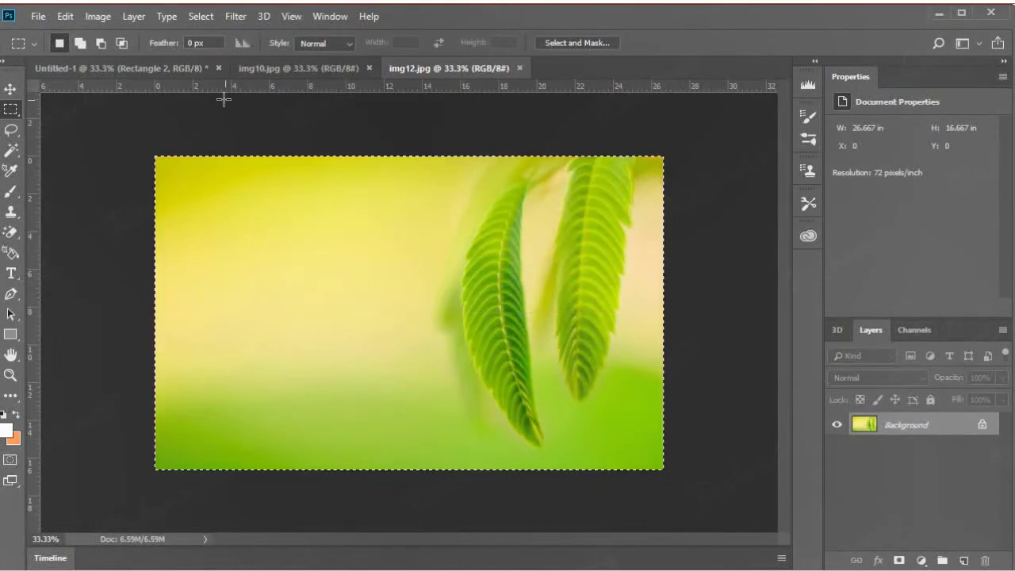
click(65, 16)
click(132, 127)
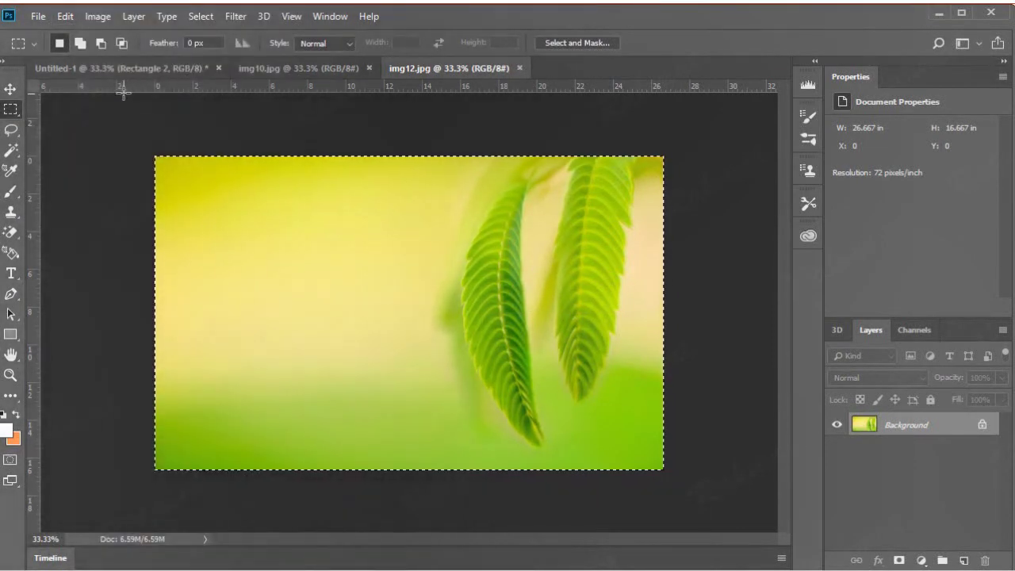
click(130, 68)
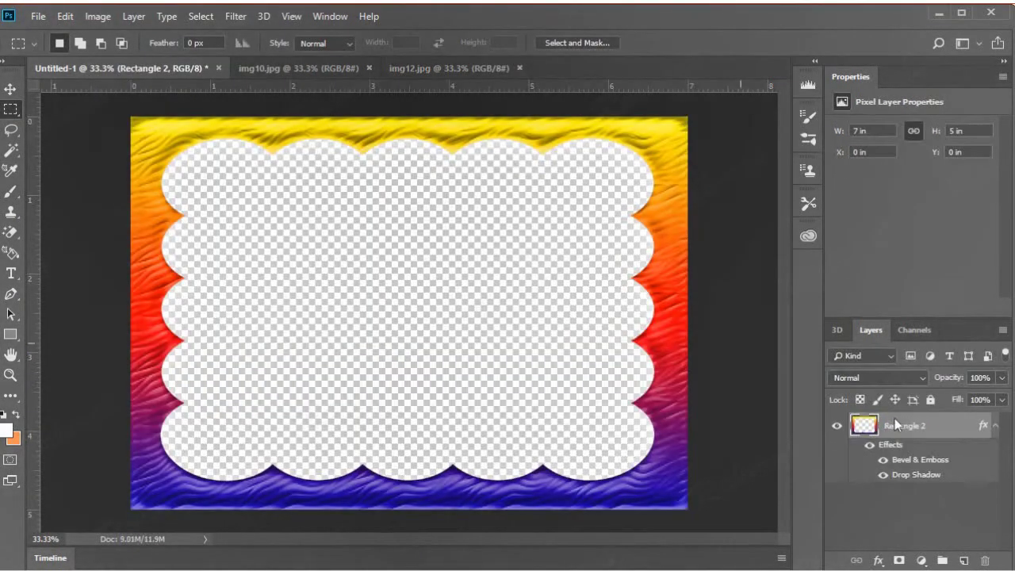
Paste the leaf photo into a new Layer 1 placed below Rectangle 2
click(966, 562)
drag(925, 426, 949, 510)
click(65, 16)
click(103, 157)
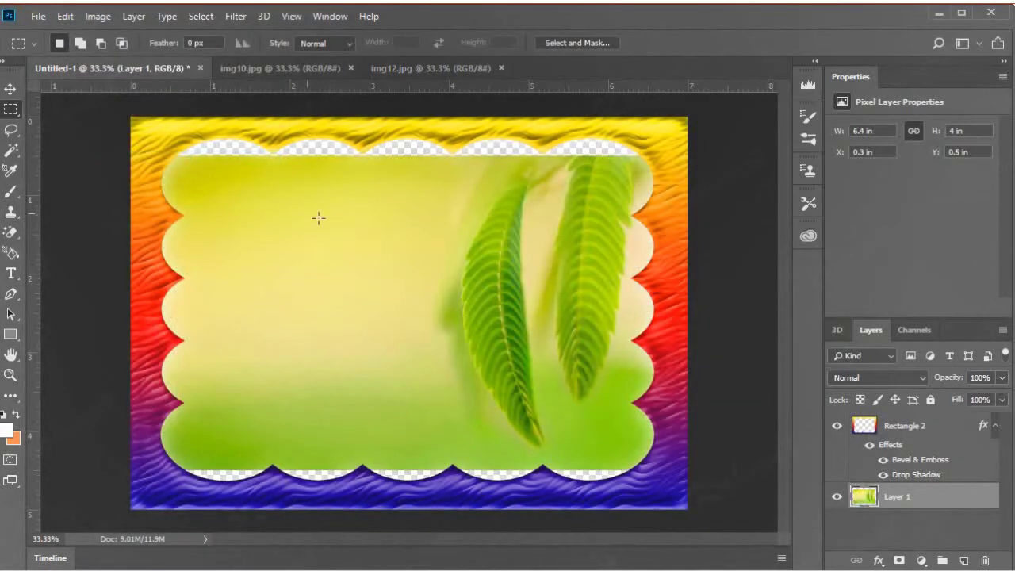
Stretch the leaf photo vertically to 6.4 × 4.64 in to fill the scalloped opening
click(11, 90)
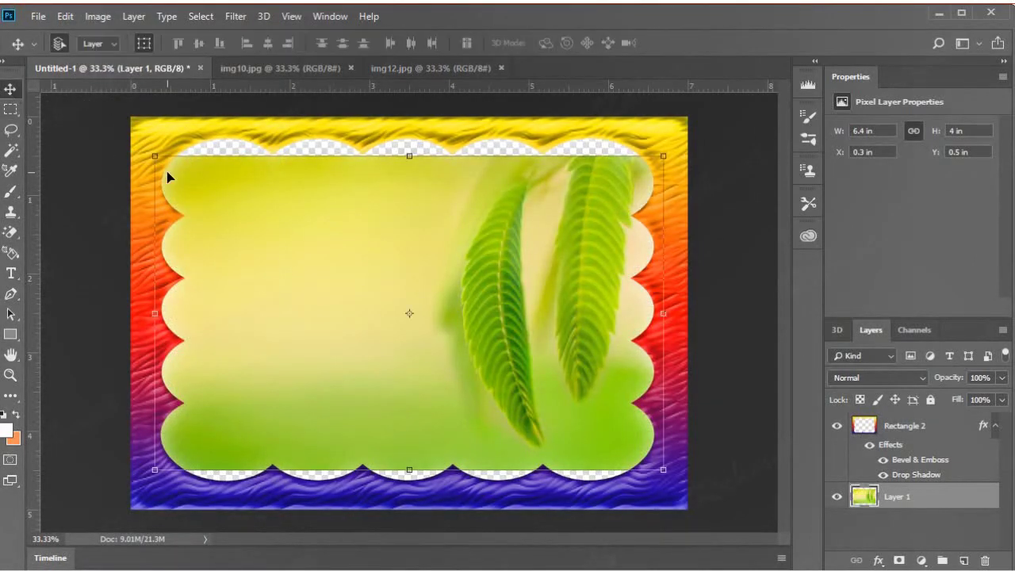
drag(410, 156, 409, 129)
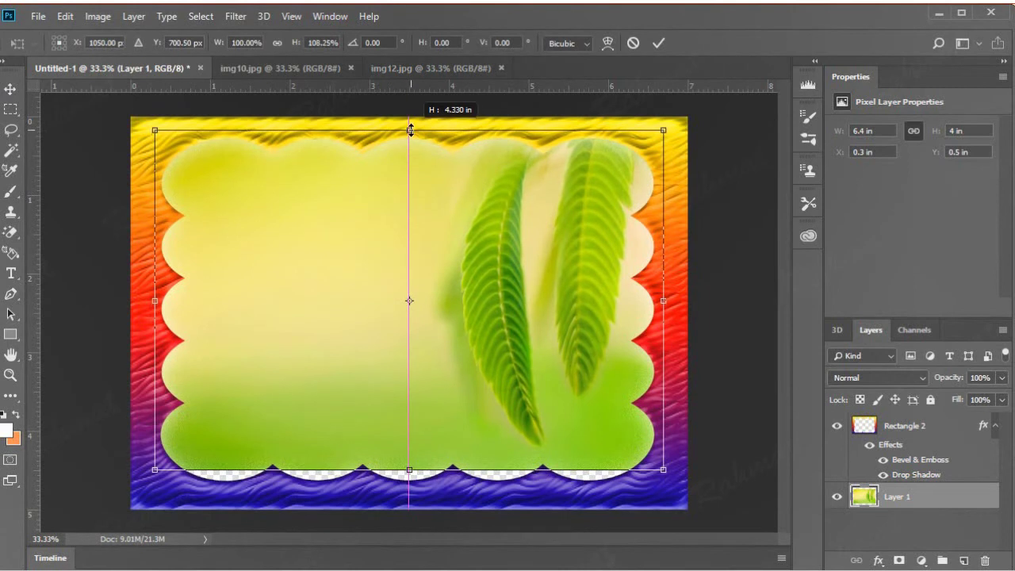
drag(409, 470, 409, 494)
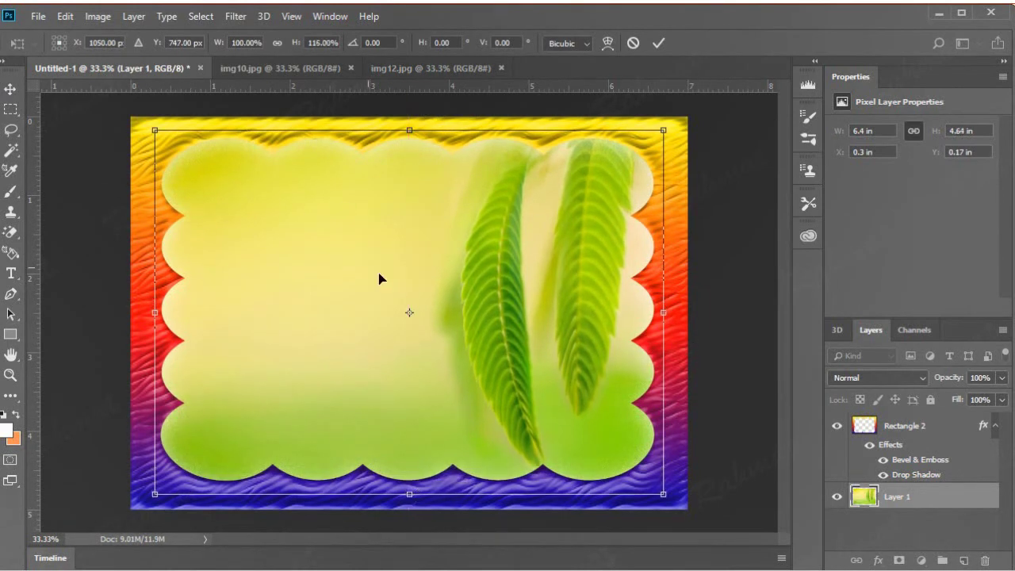
click(11, 90)
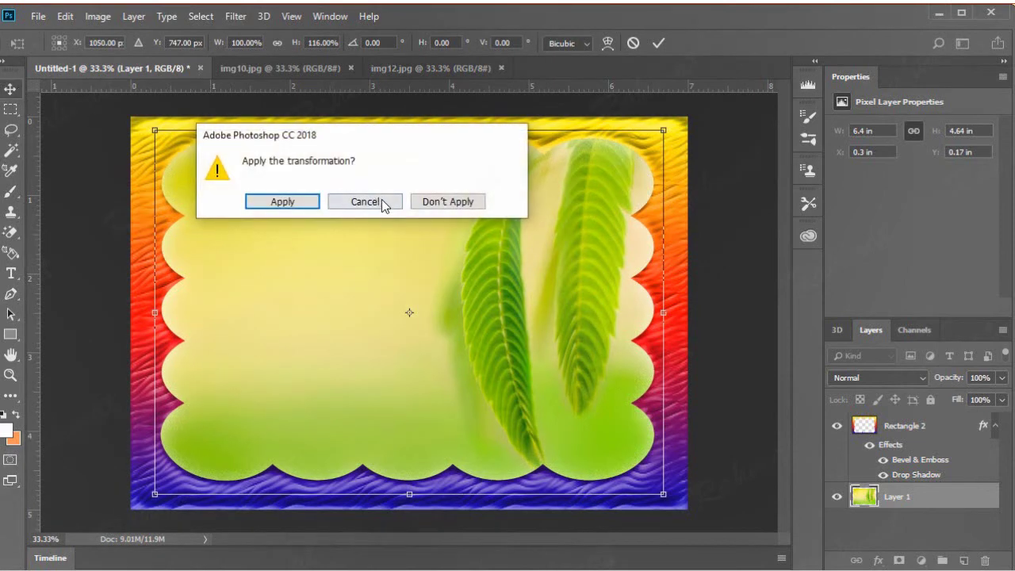
click(308, 206)
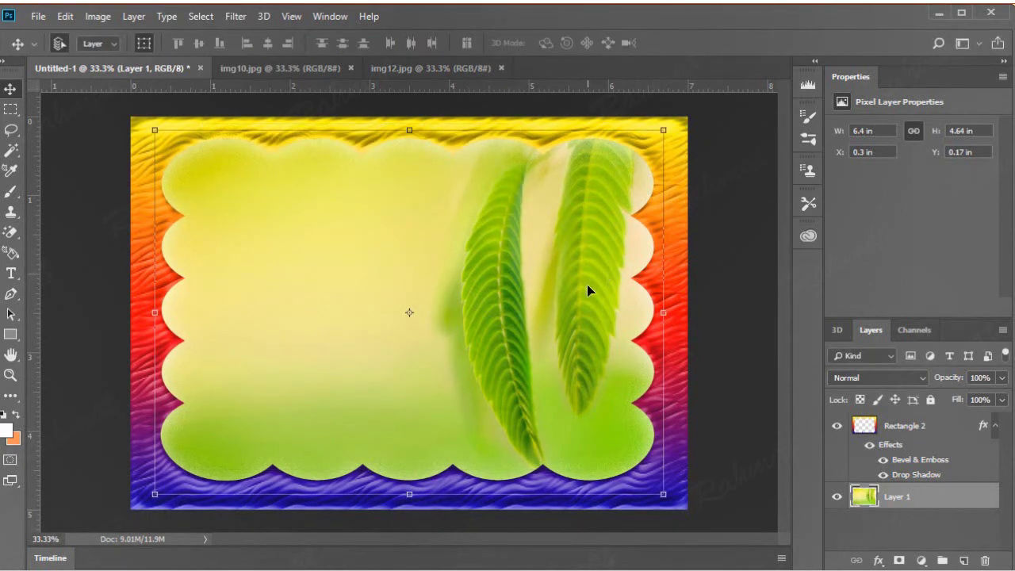
click(964, 562)
Copy the tulip photo from img10.jpg and return to Untitled-1
click(414, 68)
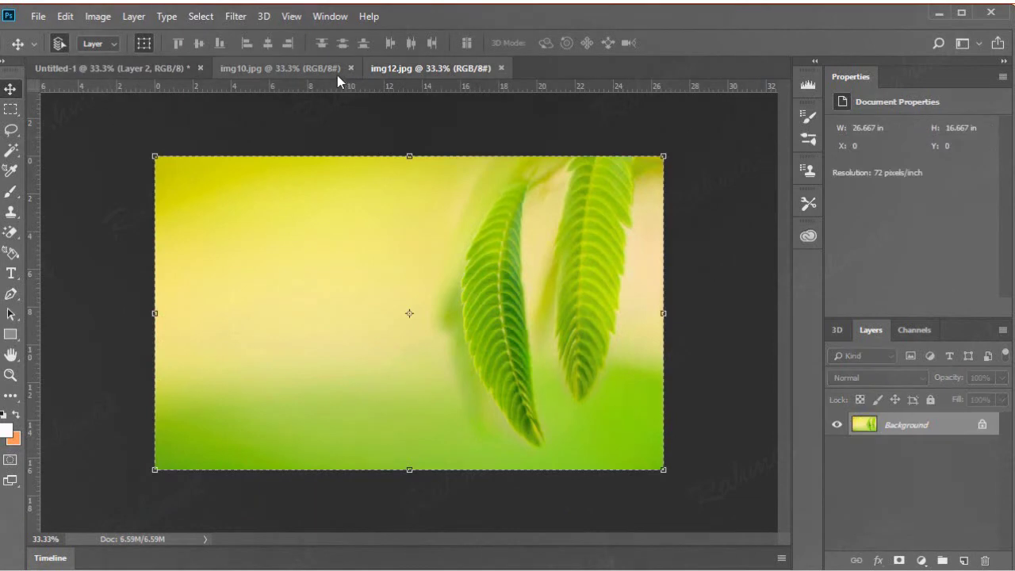
click(308, 67)
click(68, 19)
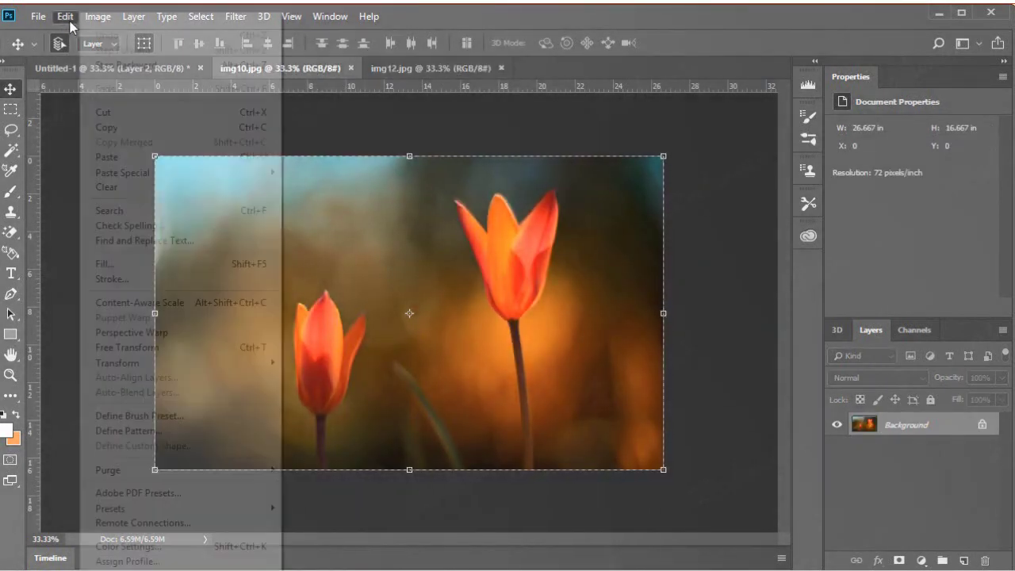
click(123, 128)
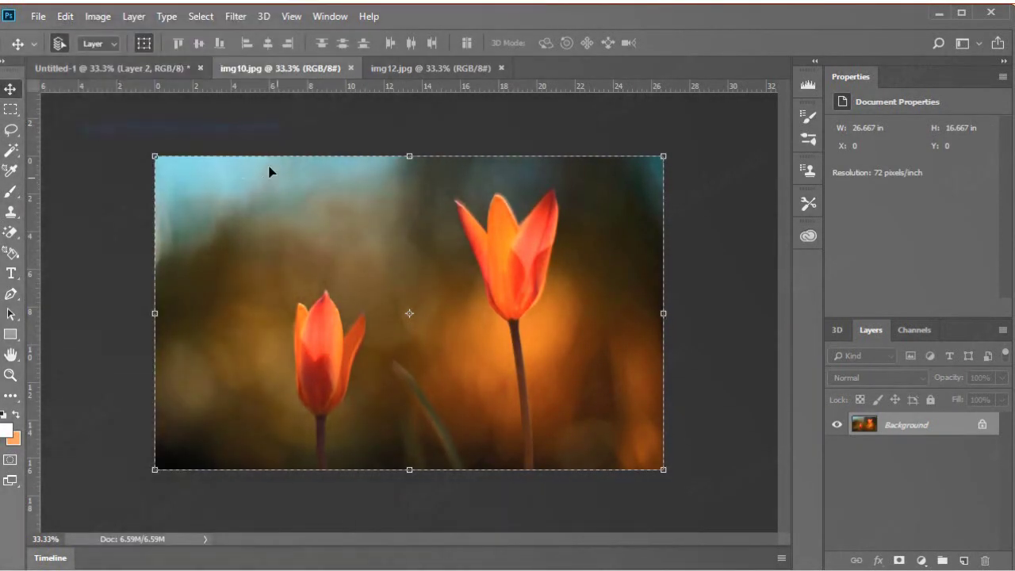
click(111, 68)
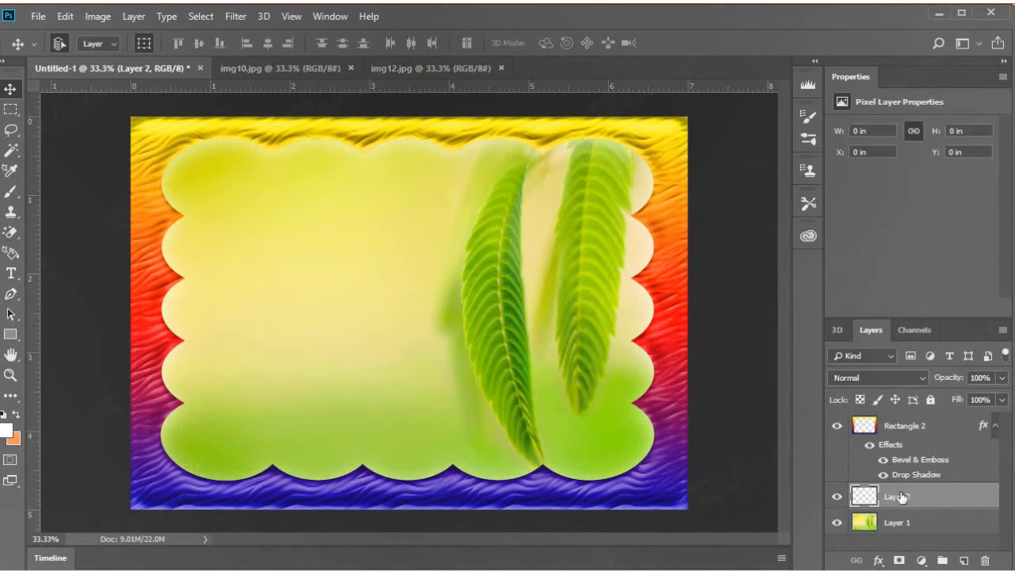
Paste the tulips into Layer 2 and stretch them vertically to 6.4 × 4.64 in
click(65, 18)
click(91, 157)
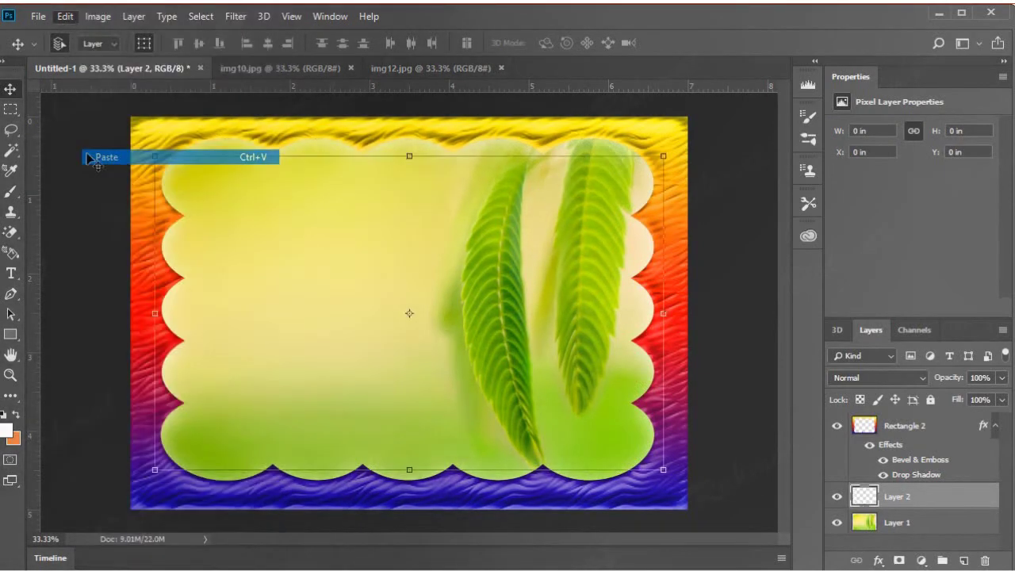
drag(408, 156, 409, 130)
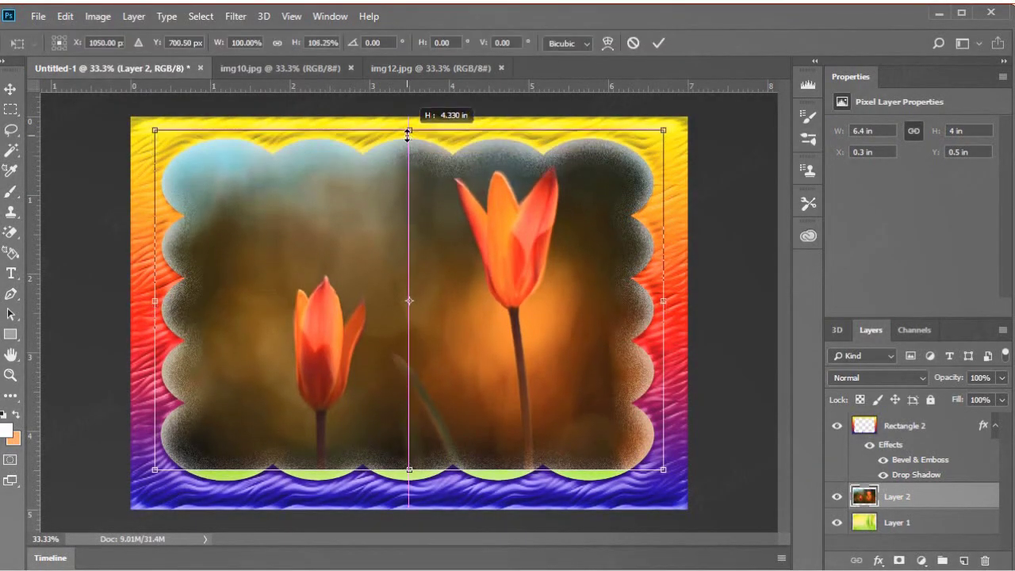
drag(408, 468, 409, 494)
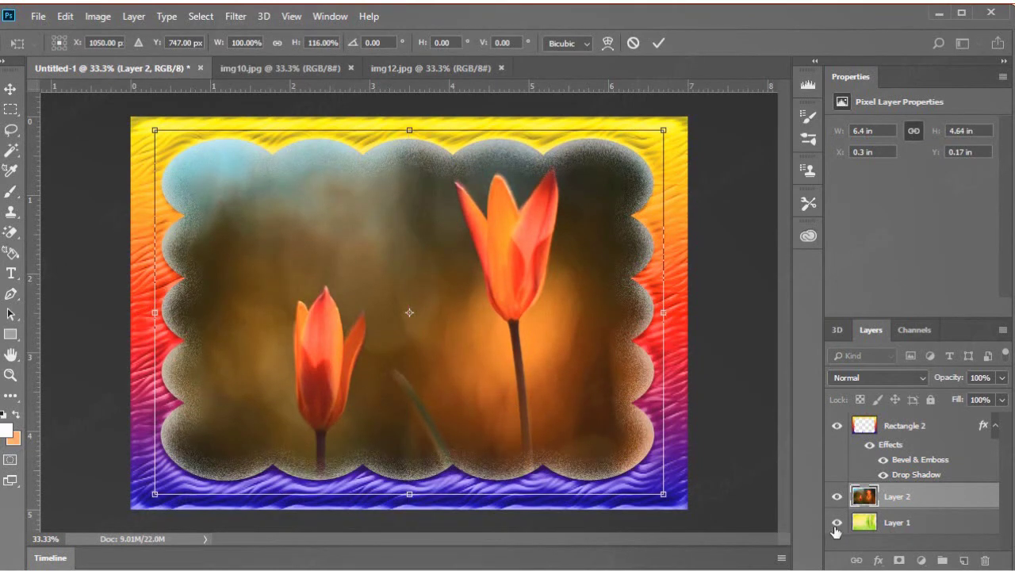
click(11, 88)
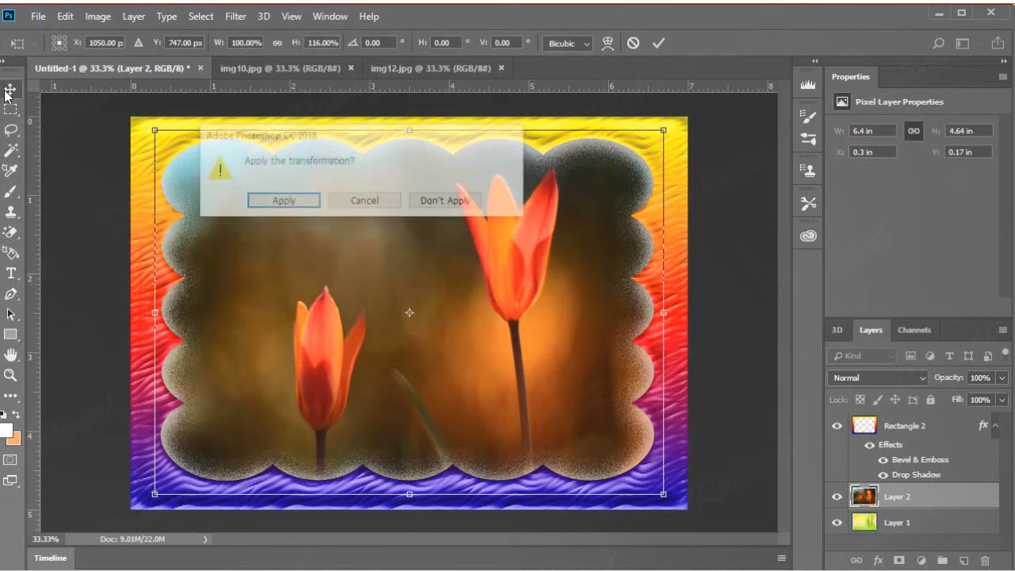
Apply the tulip stretch, compare Layers 1 and 2 by toggling visibility, ending with both visible
click(274, 204)
click(837, 523)
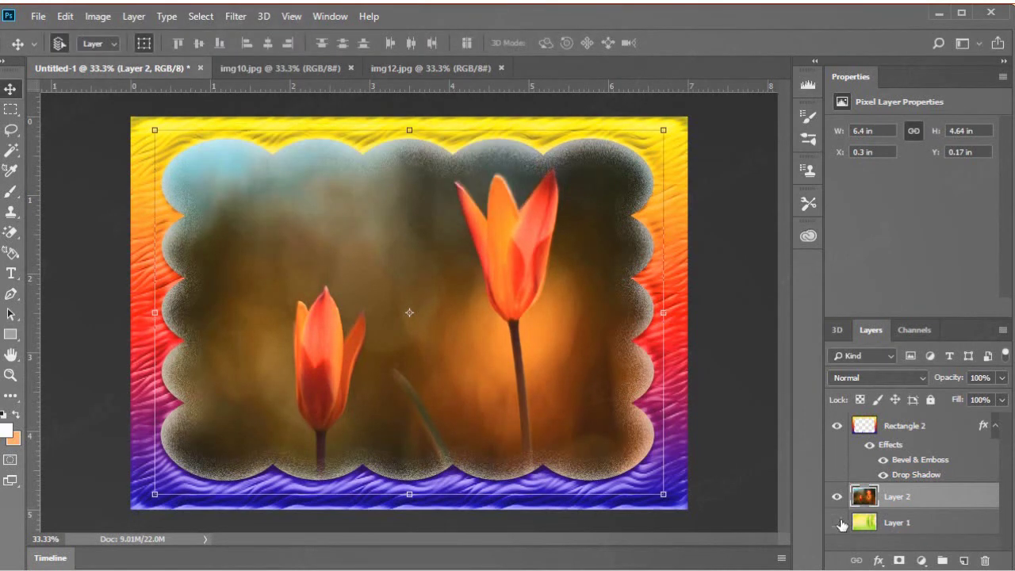
click(837, 496)
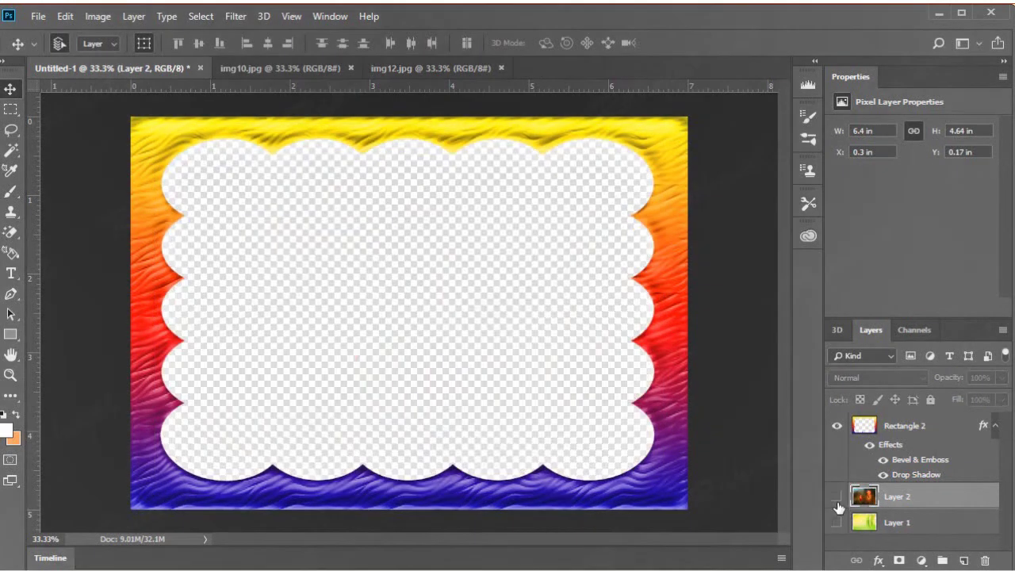
click(837, 523)
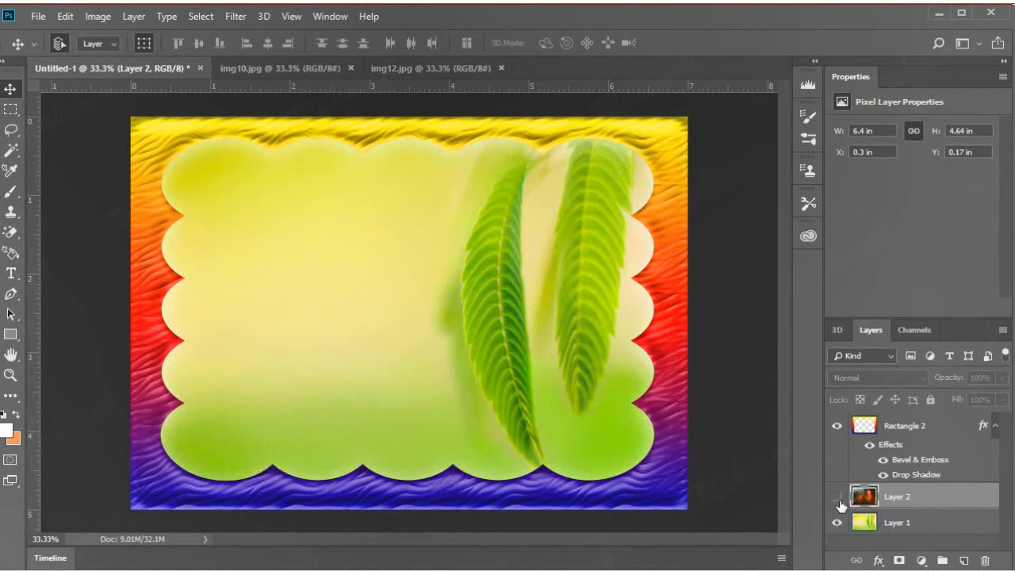
click(837, 497)
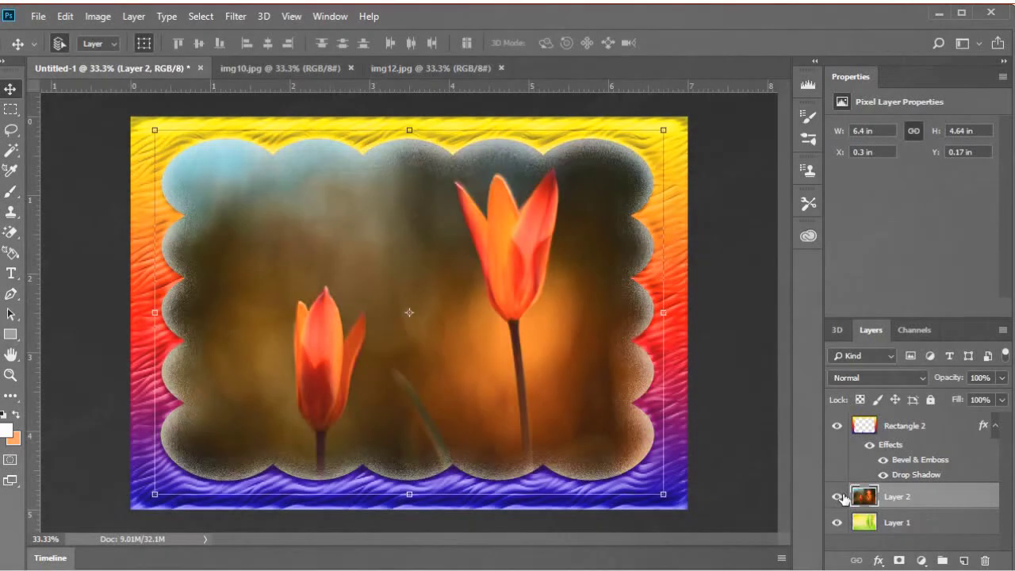
click(727, 187)
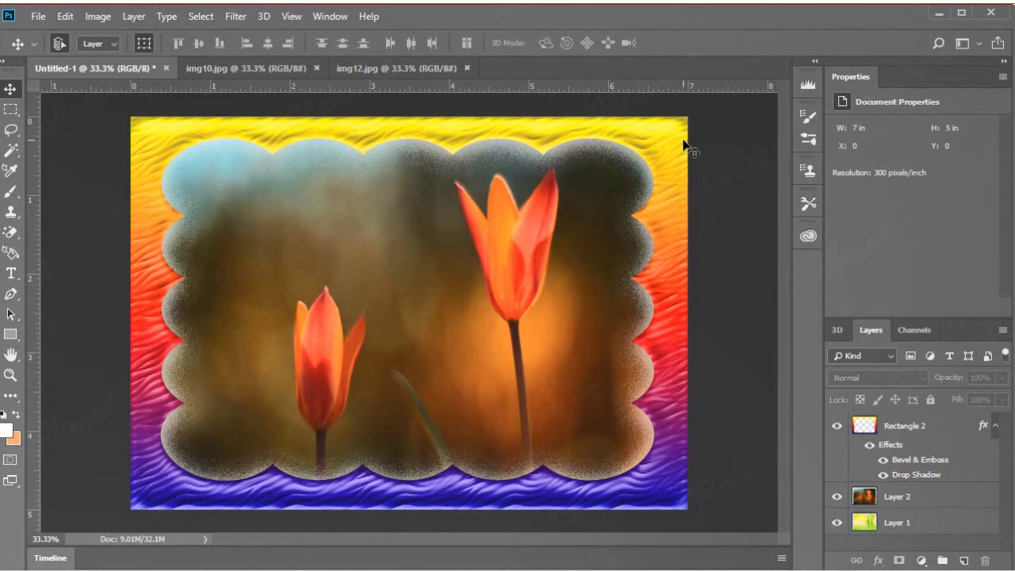